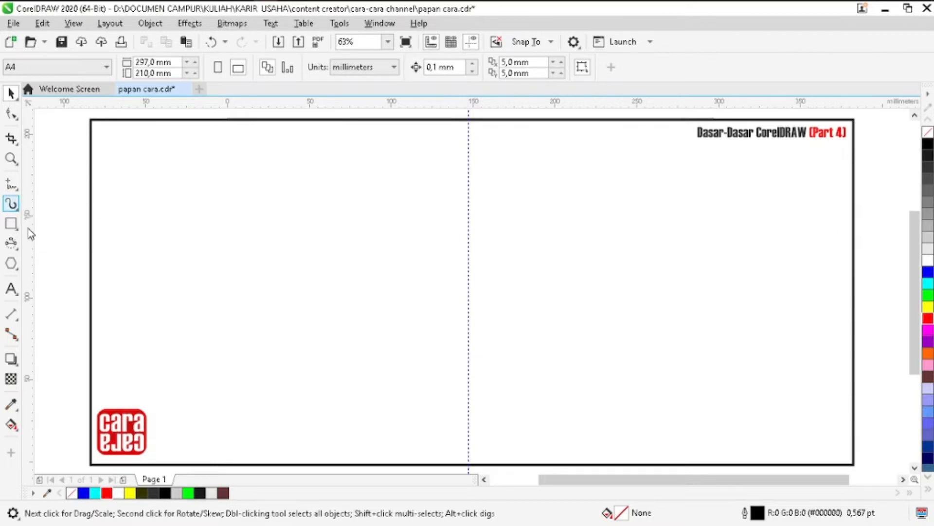
- Examine the tool variants grouped under the rectangle, ellipse, polygon and text tools
{"action": "left_click", "coordinate": [11, 225]}
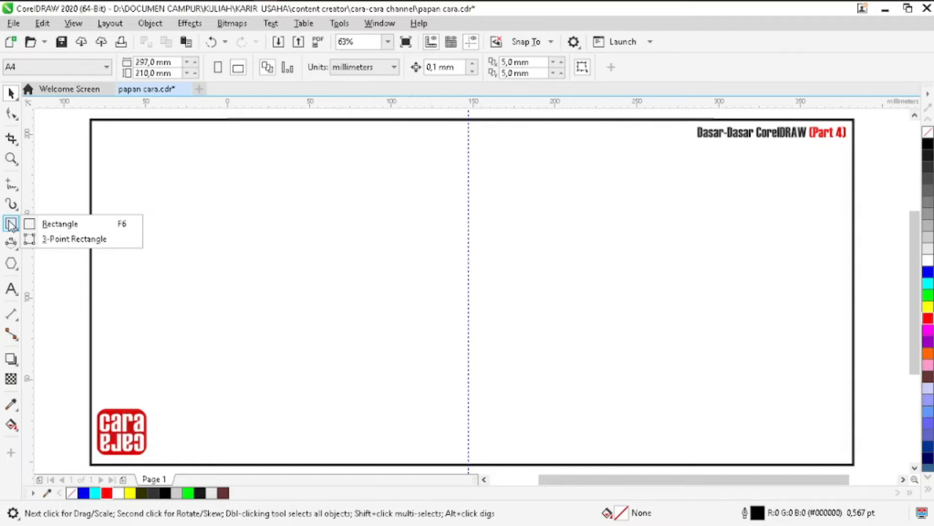
{"action": "left_click", "coordinate": [12, 243]}
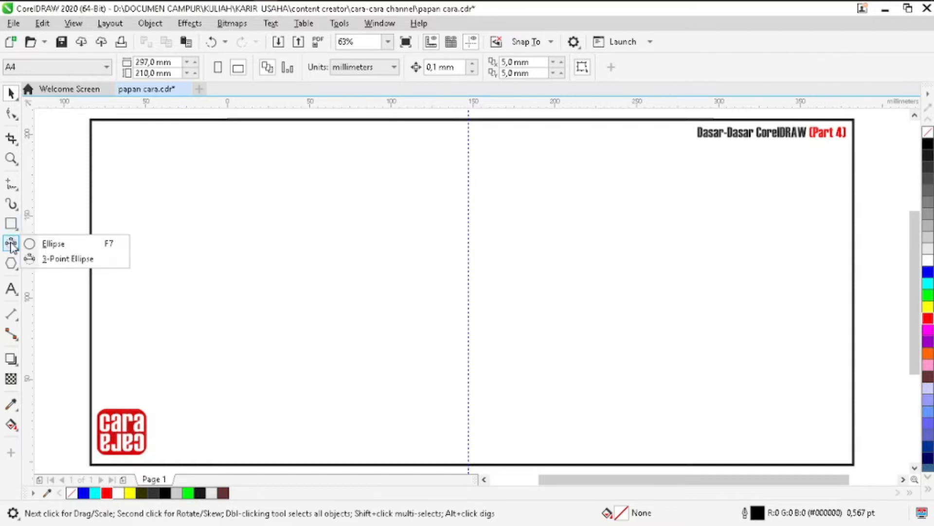
{"action": "left_click", "coordinate": [11, 289]}
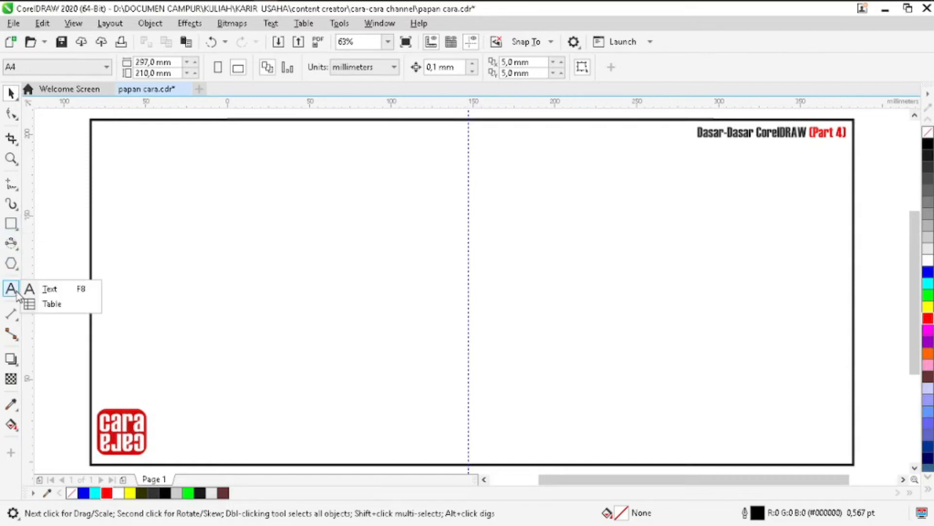
{"action": "left_click", "coordinate": [10, 263]}
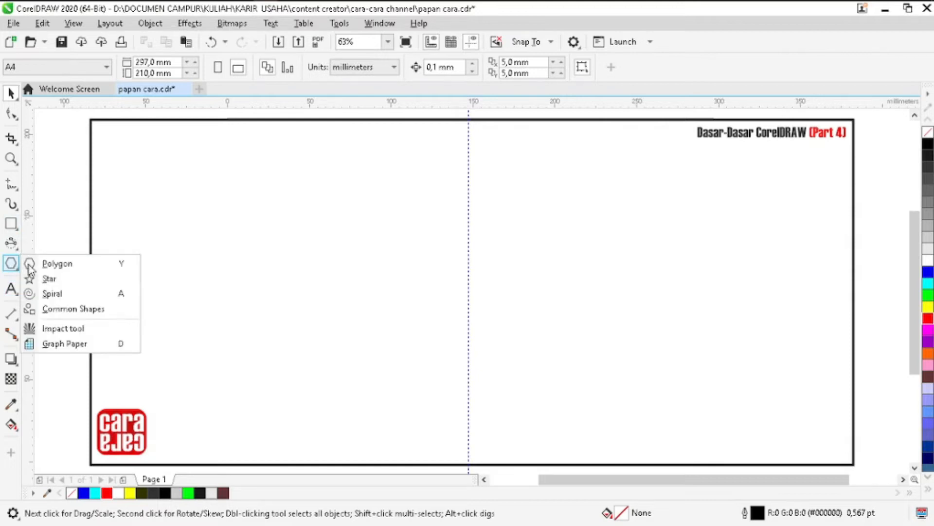
{"action": "left_click", "coordinate": [10, 289]}
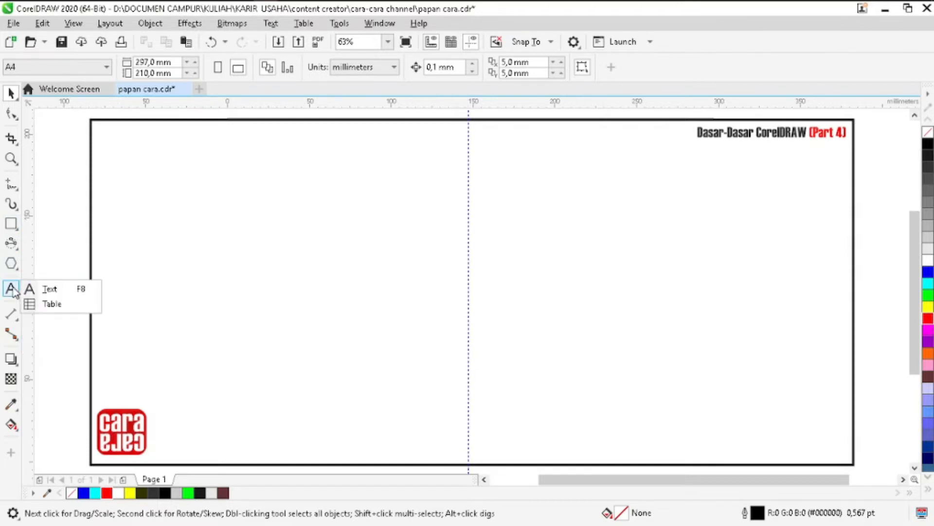
{"action": "left_click", "coordinate": [10, 263]}
{"action": "left_click", "coordinate": [12, 224]}
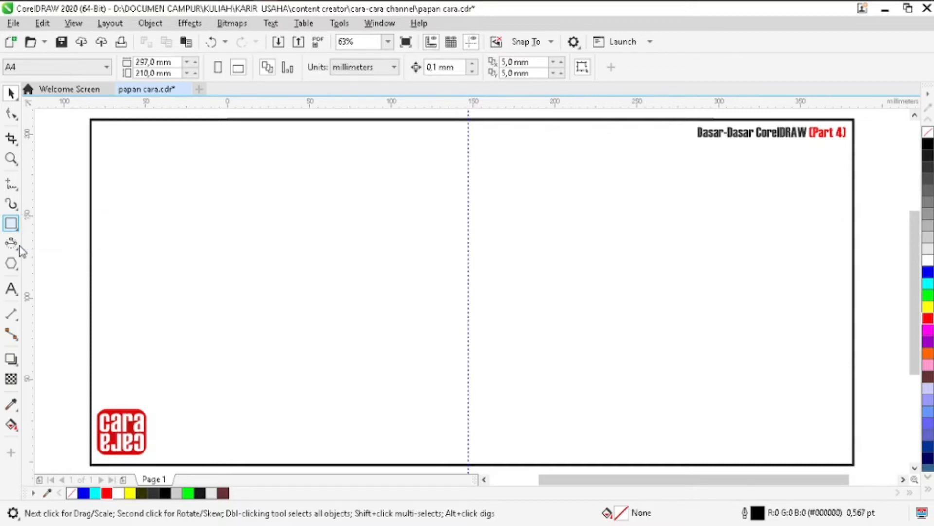
{"action": "mouse_move", "coordinate": [19, 254]}
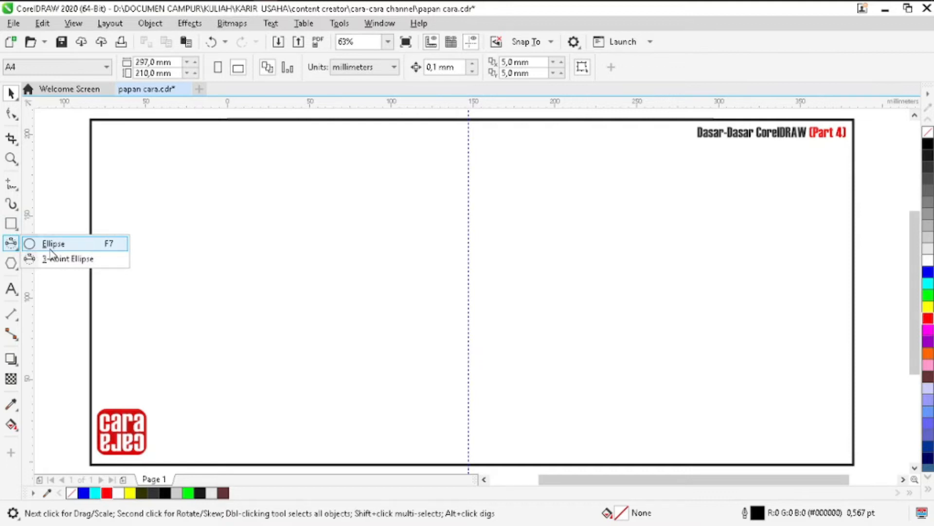
{"action": "left_click", "coordinate": [17, 292]}
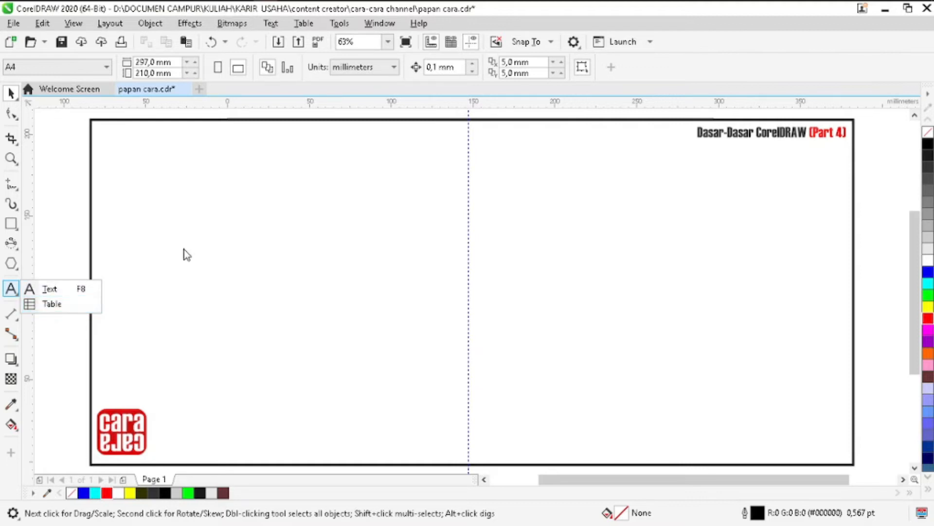
- Draw a rectangle about 149 mm wide and 88 mm high in the upper-left area of the frame
{"action": "left_click", "coordinate": [17, 231]}
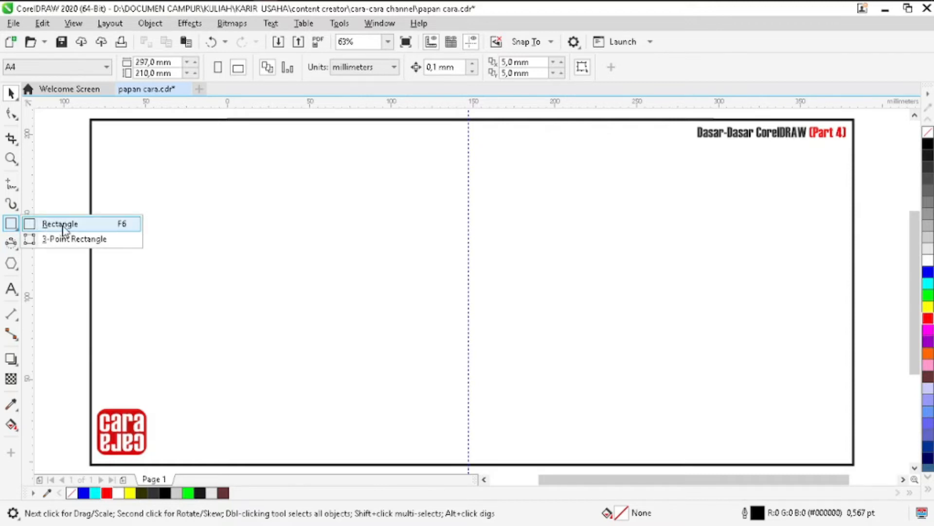
{"action": "left_click", "coordinate": [60, 224]}
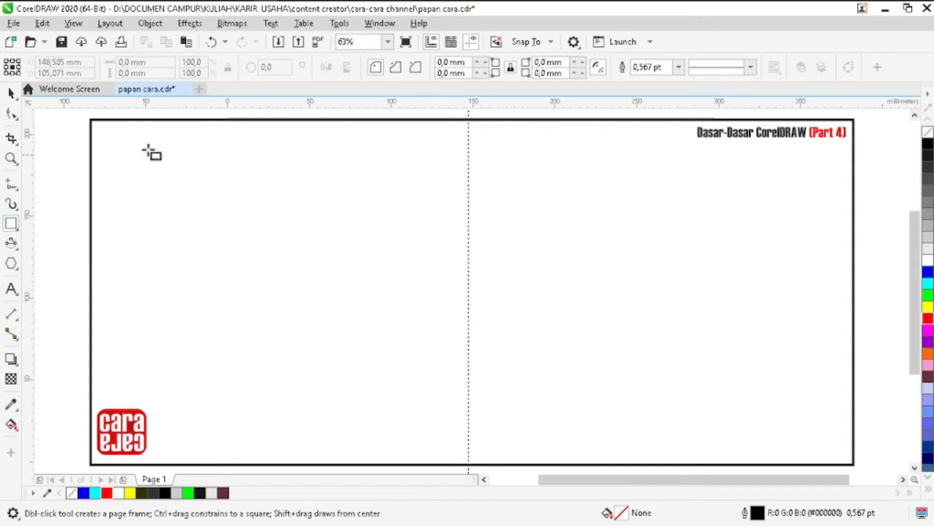
{"action": "left_click_drag", "start_coordinate": [141, 149], "coordinate": [384, 293]}
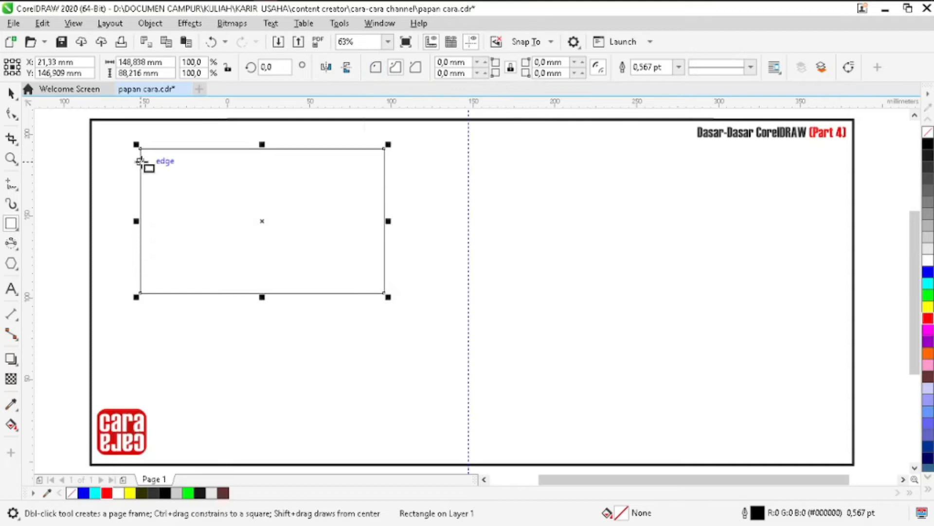
- Reshape the rectangle's corners with the Shape tool, trying scalloped and round styles and ending with chamfered corners of about 44 mm
{"action": "left_click", "coordinate": [15, 115]}
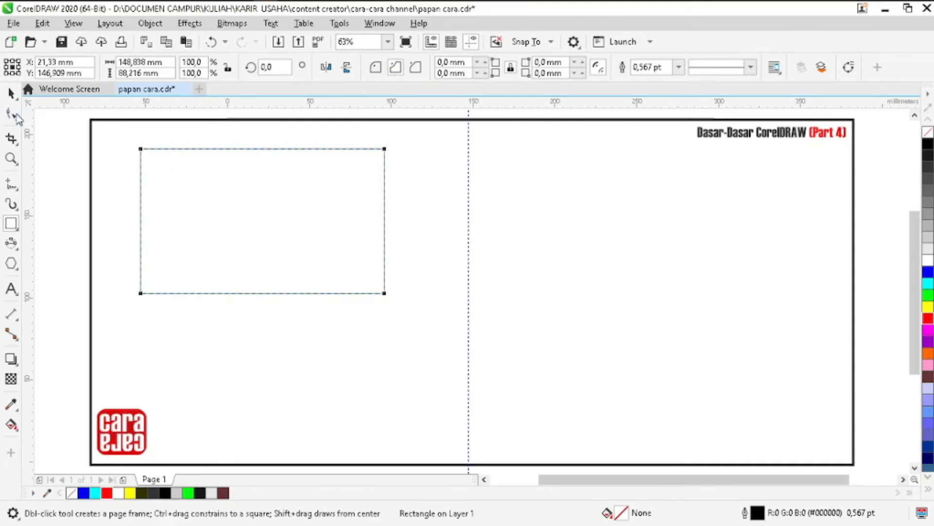
{"action": "left_click_drag", "start_coordinate": [140, 151], "coordinate": [191, 185]}
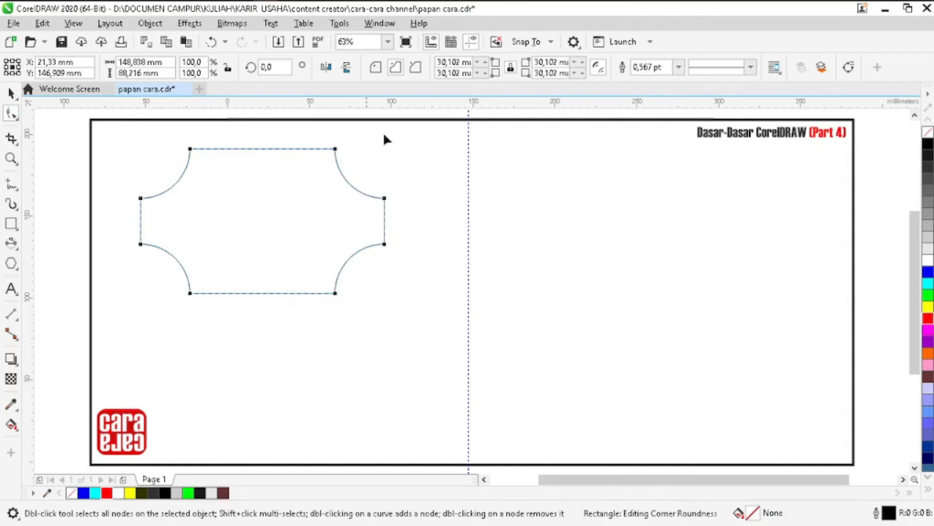
{"action": "left_click", "coordinate": [378, 68]}
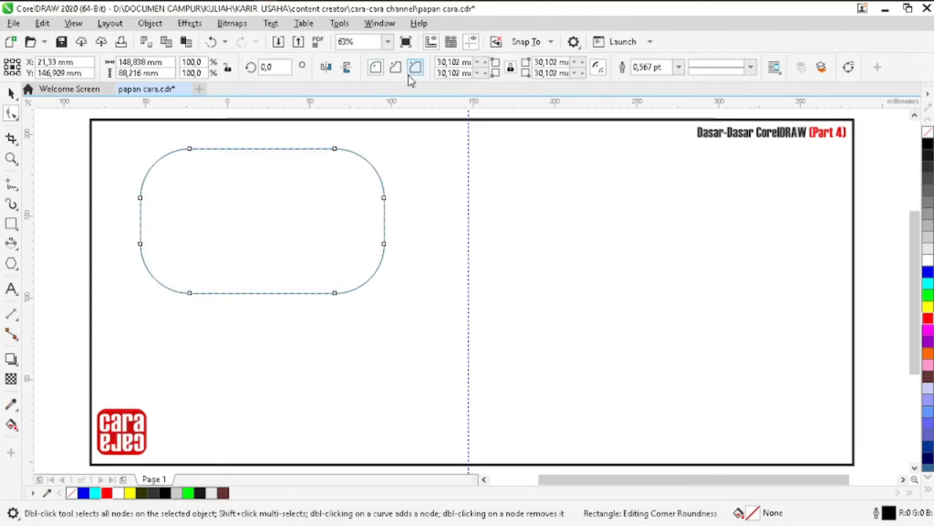
{"action": "left_click", "coordinate": [409, 74]}
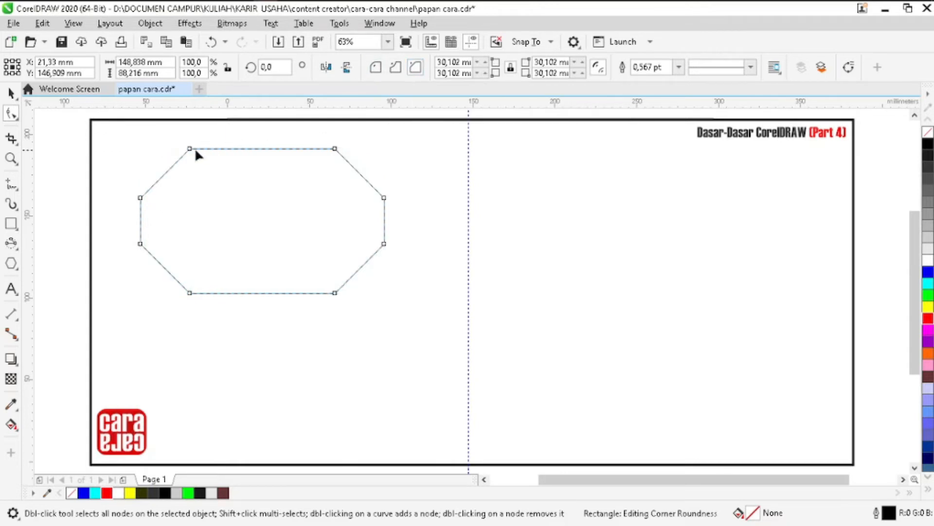
{"action": "left_click_drag", "start_coordinate": [191, 149], "coordinate": [265, 205]}
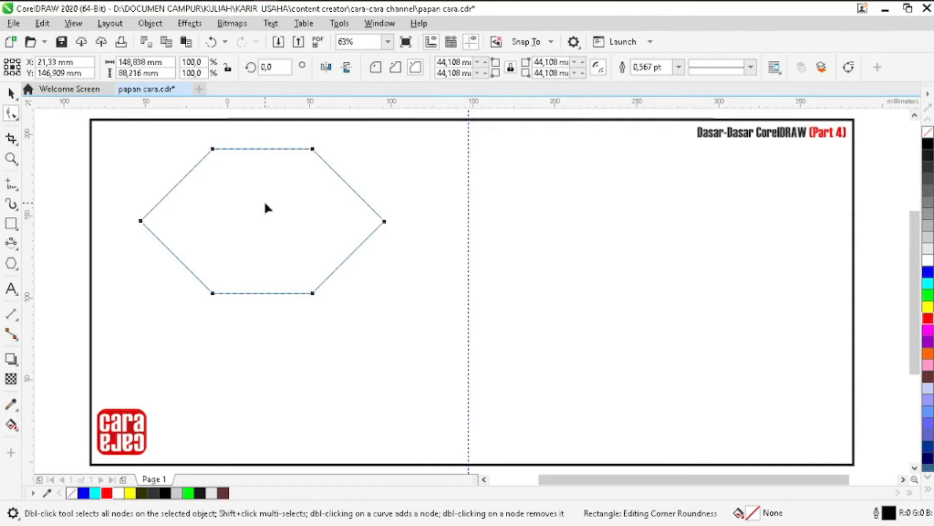
- Draw a circle about 137 mm in diameter to the right of the hexagon with the 3-Point Ellipse tool
{"action": "left_click", "coordinate": [18, 249]}
{"action": "left_click", "coordinate": [47, 258]}
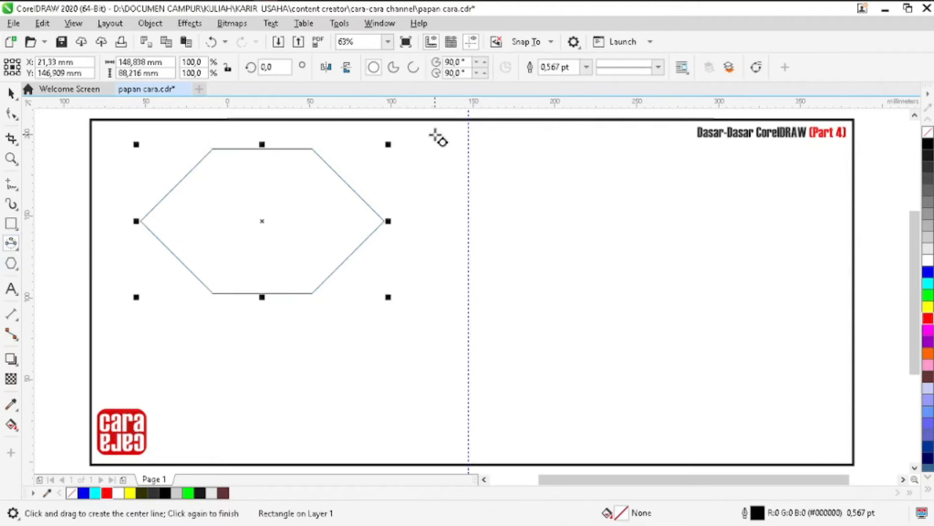
{"action": "key", "text": "Tab"}
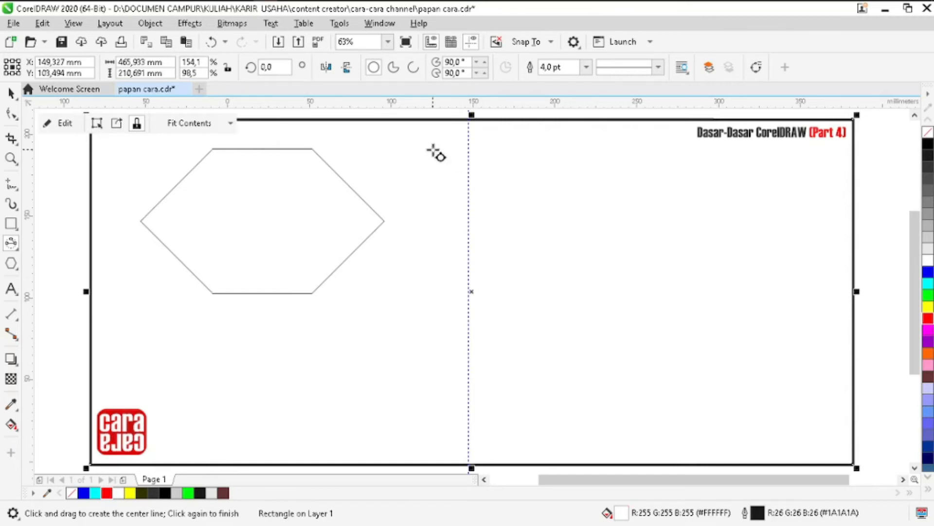
{"action": "left_click_drag", "start_coordinate": [434, 150], "coordinate": [554, 236]}
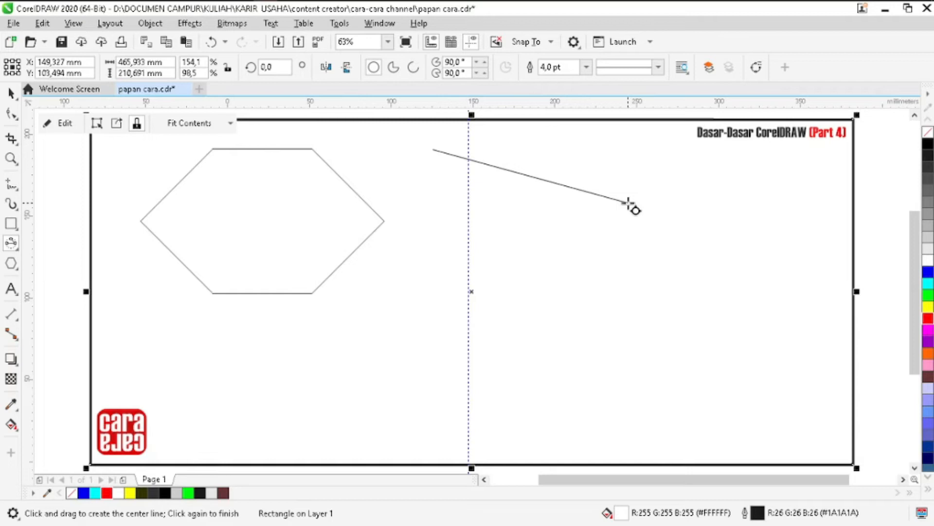
{"action": "left_click_drag", "start_coordinate": [629, 205], "coordinate": [628, 203]}
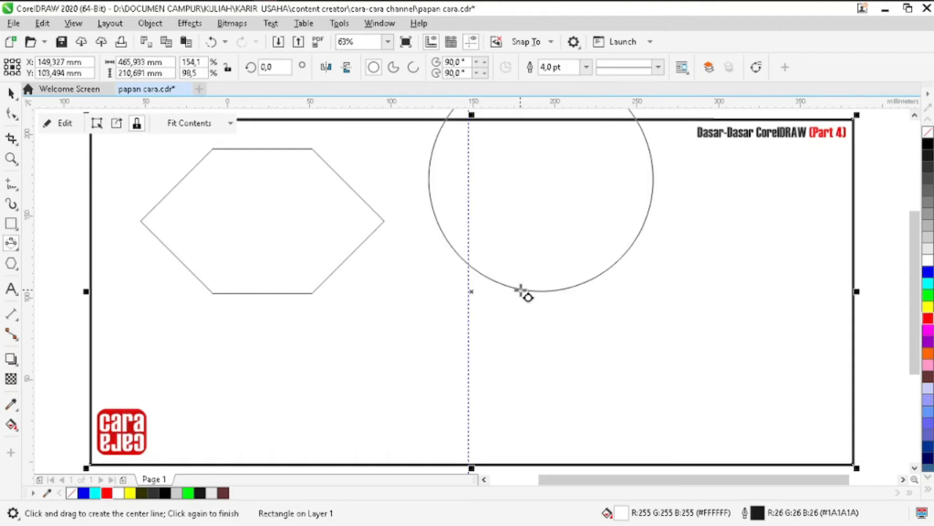
{"action": "left_click", "coordinate": [521, 290]}
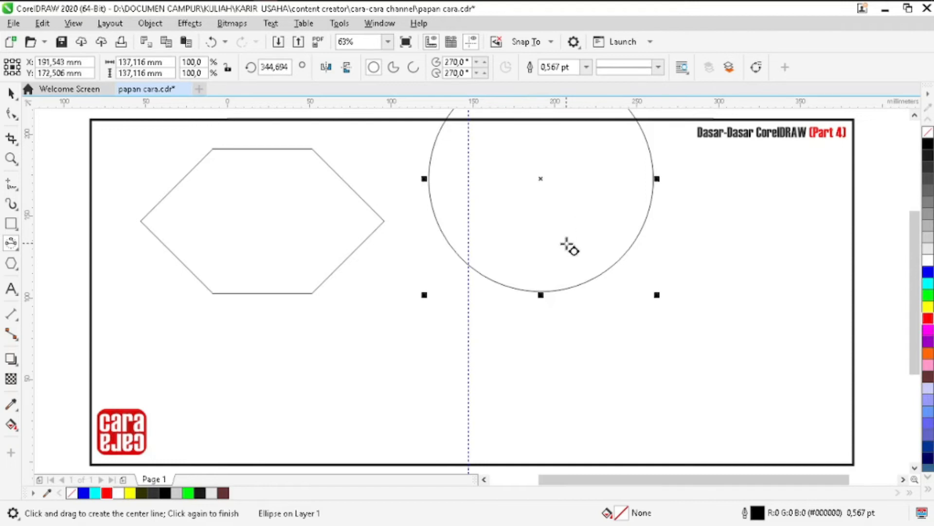
- Draw a tilted 3-point ellipse to the right of the circle and delete it
{"action": "left_click_drag", "start_coordinate": [704, 183], "coordinate": [793, 300]}
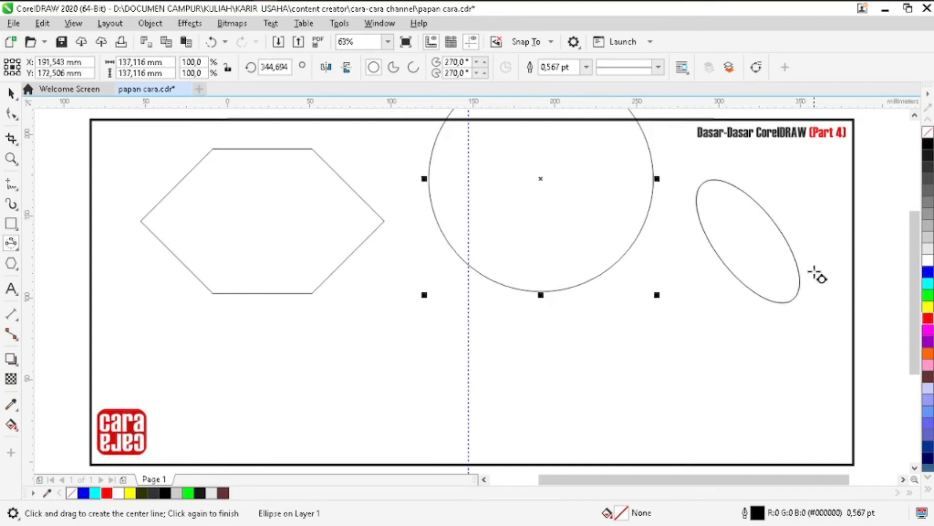
{"action": "left_click", "coordinate": [688, 349]}
{"action": "key", "text": "Delete"}
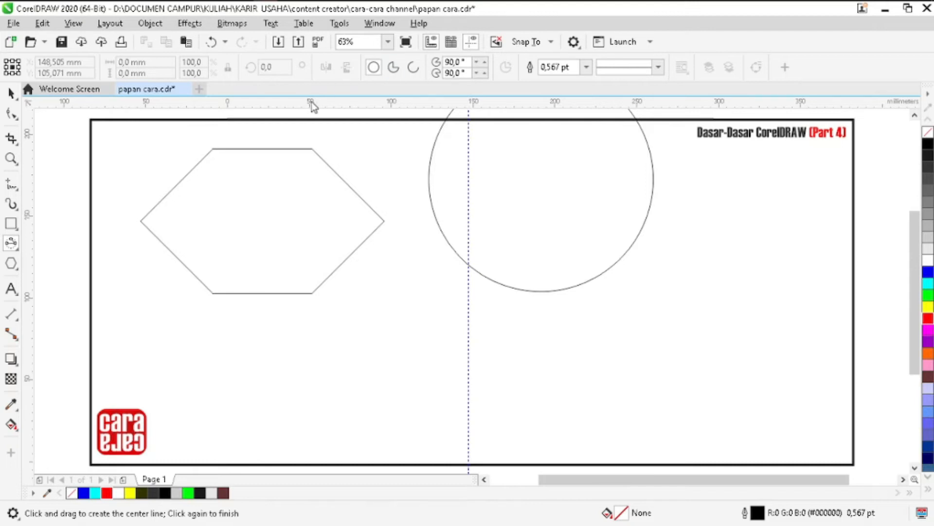
- Try the circle as a pie and as an arc with a 270° angle, and delete it
{"action": "left_click", "coordinate": [11, 113]}
{"action": "left_click", "coordinate": [463, 209]}
{"action": "left_click", "coordinate": [395, 67]}
{"action": "scroll", "coordinate": [578, 202], "scroll_direction": "up", "scroll_amount": 1}
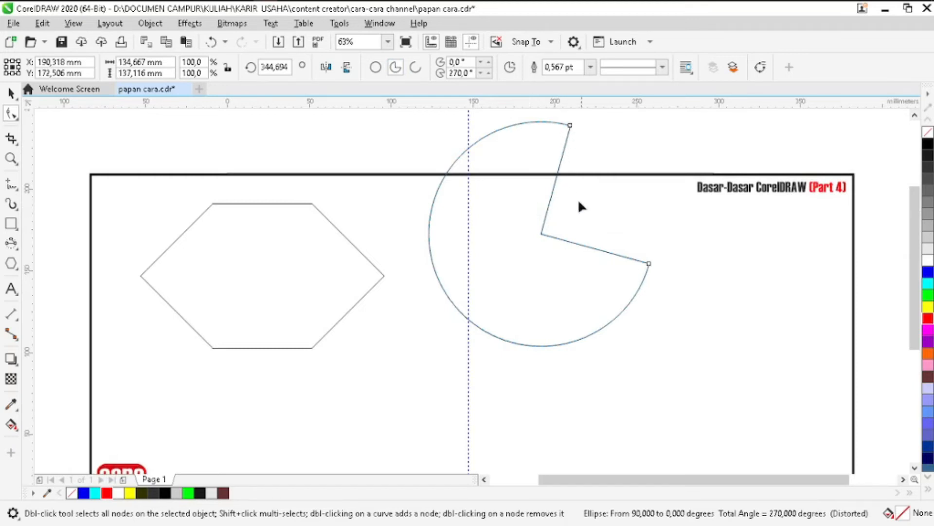
{"action": "left_click", "coordinate": [414, 70]}
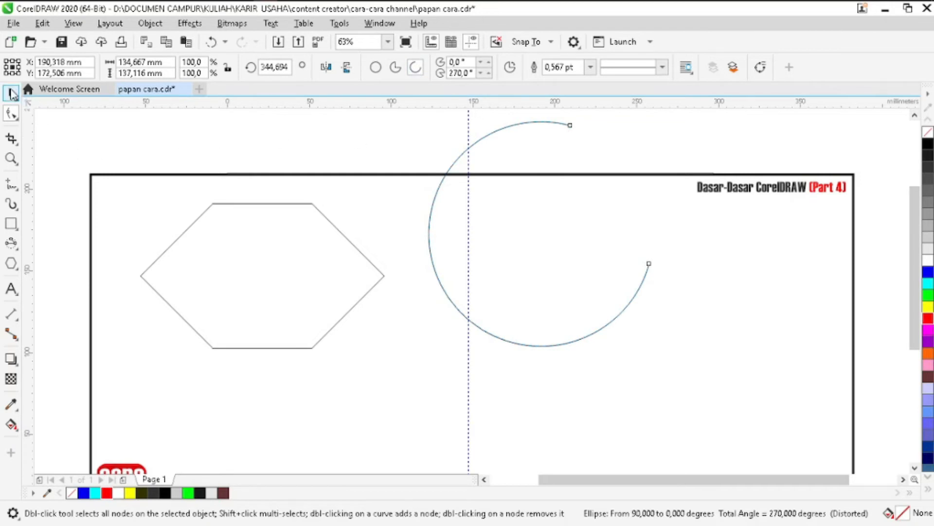
{"action": "left_click", "coordinate": [10, 92]}
{"action": "key", "text": "Delete"}
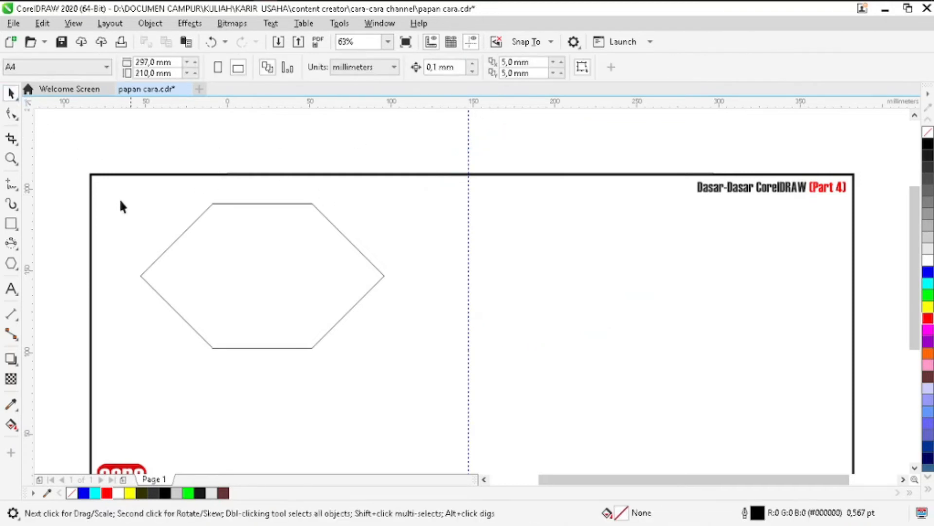
- Draw a slightly tilted 3-point ellipse about 129 by 100 mm to the right of the hexagon
{"action": "left_click", "coordinate": [15, 245]}
{"action": "left_click", "coordinate": [16, 247]}
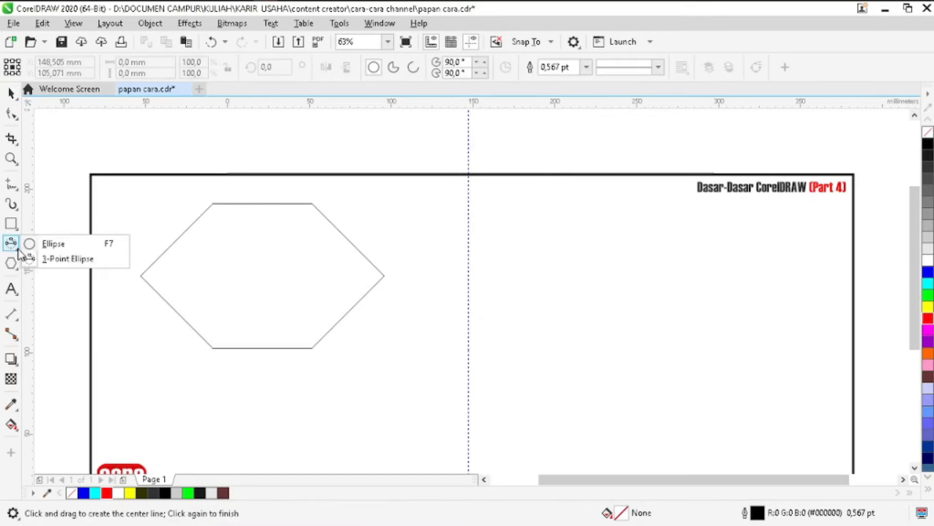
{"action": "left_click", "coordinate": [44, 258]}
{"action": "left_click_drag", "start_coordinate": [509, 194], "coordinate": [750, 225]}
{"action": "left_click_drag", "start_coordinate": [750, 225], "coordinate": [689, 253]}
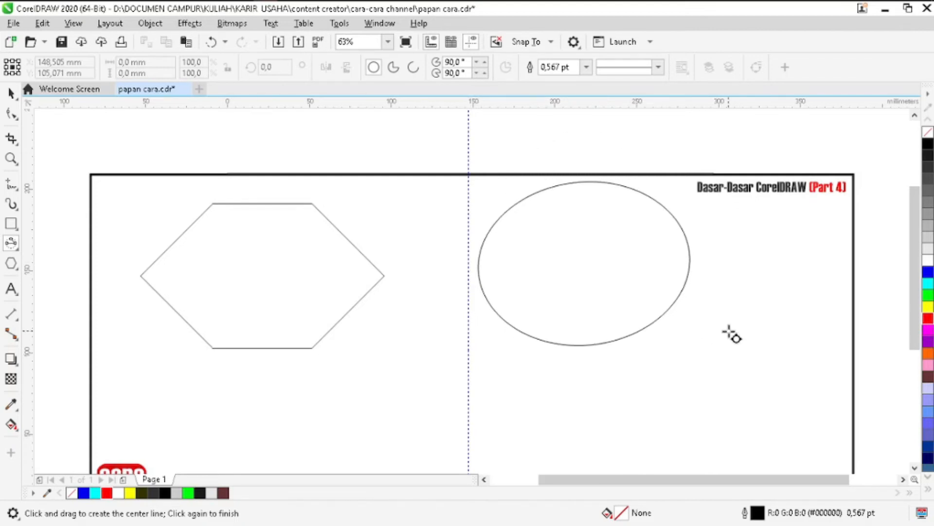
{"action": "left_click", "coordinate": [730, 332]}
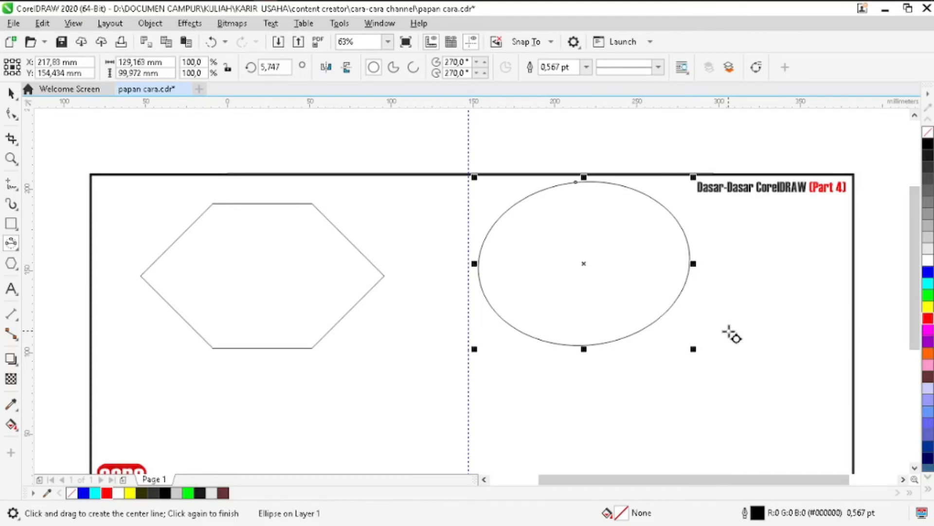
- Draw a tilted 3-point ellipse about 194 by 120 mm below, overlapping both the hexagon and the first ellipse
{"action": "scroll", "coordinate": [731, 333], "scroll_direction": "down", "scroll_amount": 3}
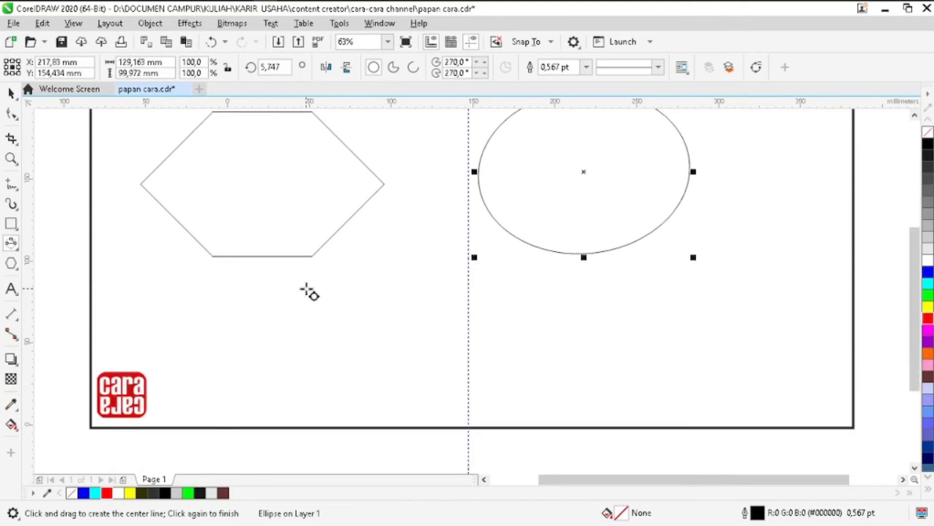
{"action": "left_click", "coordinate": [307, 289]}
{"action": "left_click_drag", "start_coordinate": [307, 288], "coordinate": [622, 220]}
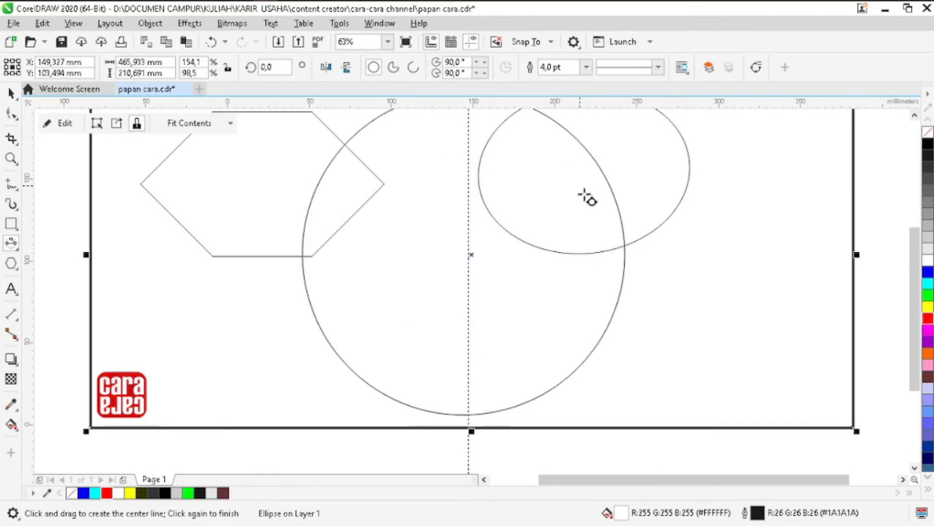
{"action": "key", "text": "Escape"}
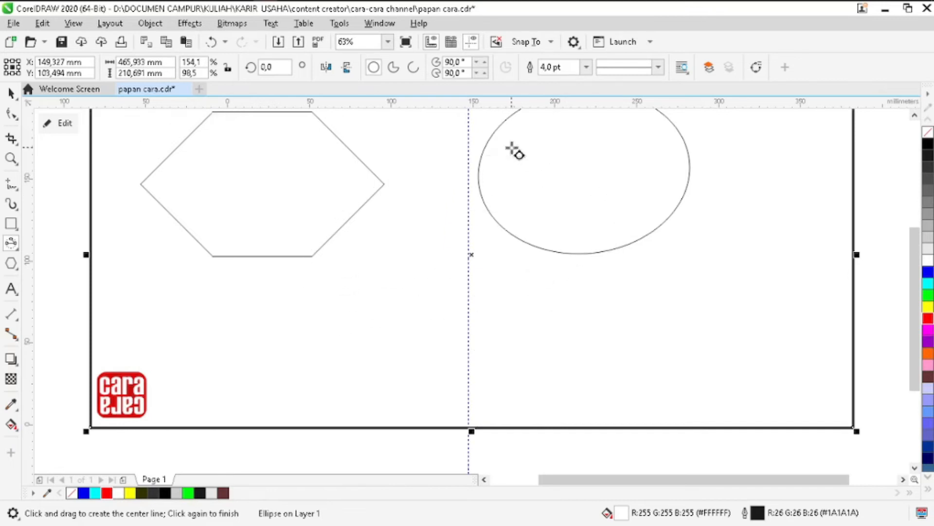
{"action": "left_click", "coordinate": [515, 152]}
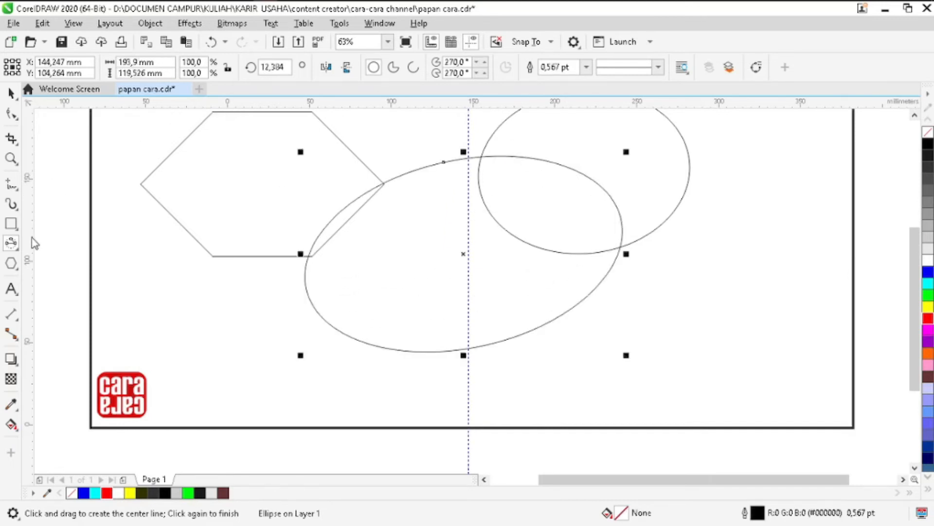
- Add the artistic text "nyoba" below the hexagon
{"action": "left_click", "coordinate": [19, 299]}
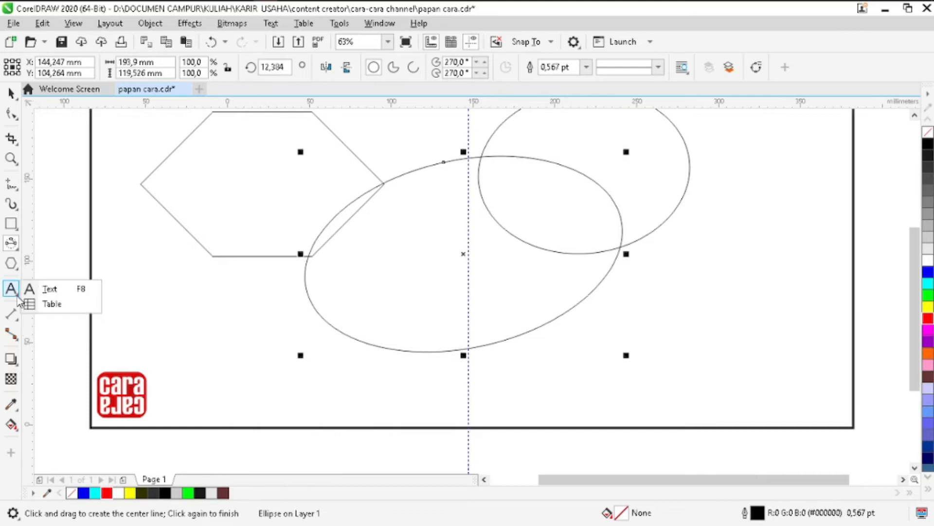
{"action": "left_click", "coordinate": [43, 288]}
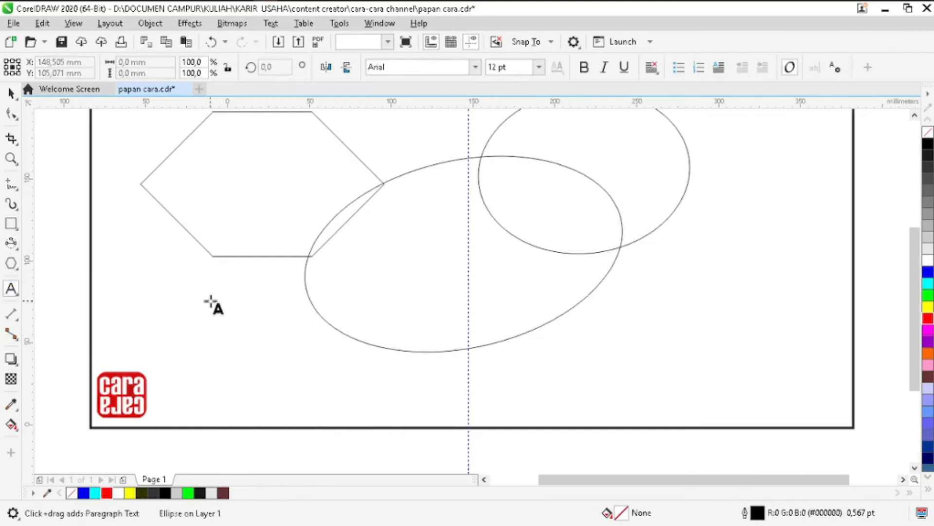
{"action": "left_click", "coordinate": [210, 301]}
{"action": "type", "text": "fgffgf"}
{"action": "key", "text": "BackSpace"}
{"action": "key", "text": "BackSpace"}
{"action": "key", "text": "BackSpace"}
{"action": "key", "text": "BackSpace"}
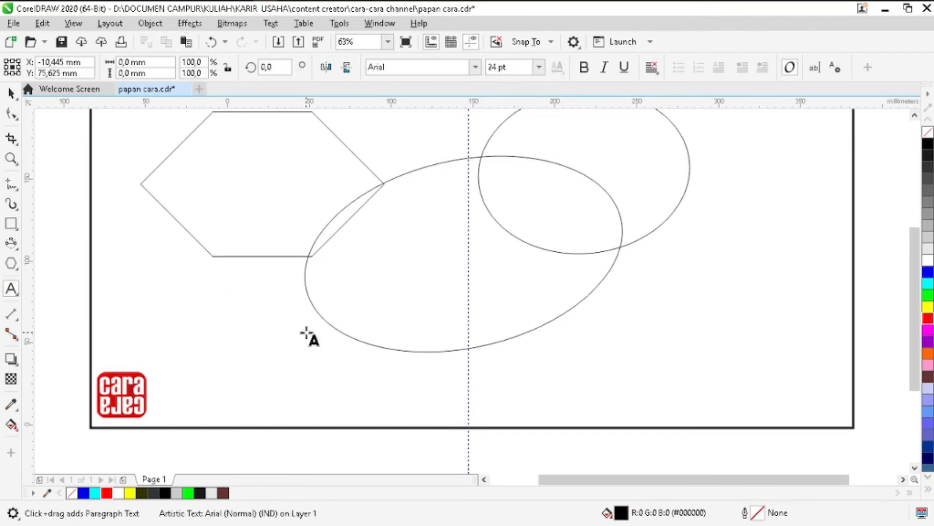
{"action": "type", "text": "yoba"}
{"action": "key", "text": "Escape"}
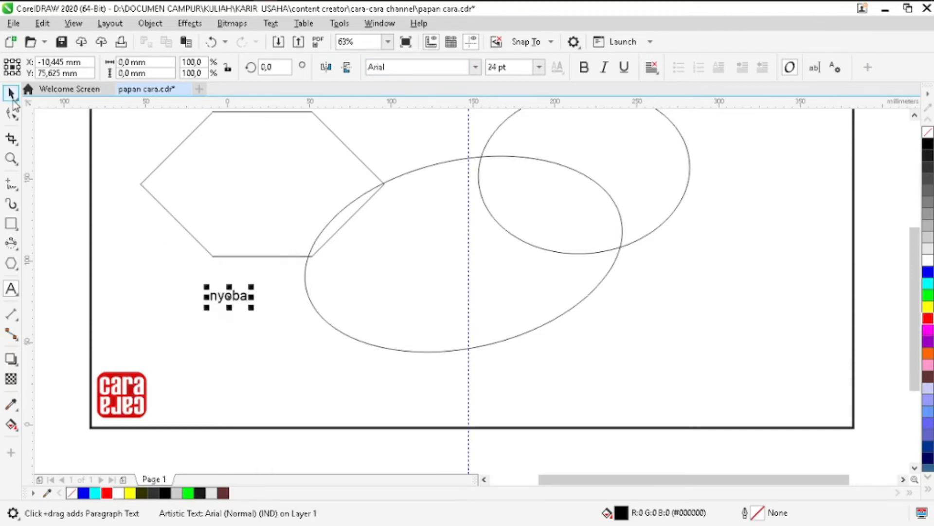
- Change the font of the "nyoba" text to Haettenschweiler
{"action": "left_click", "coordinate": [477, 69]}
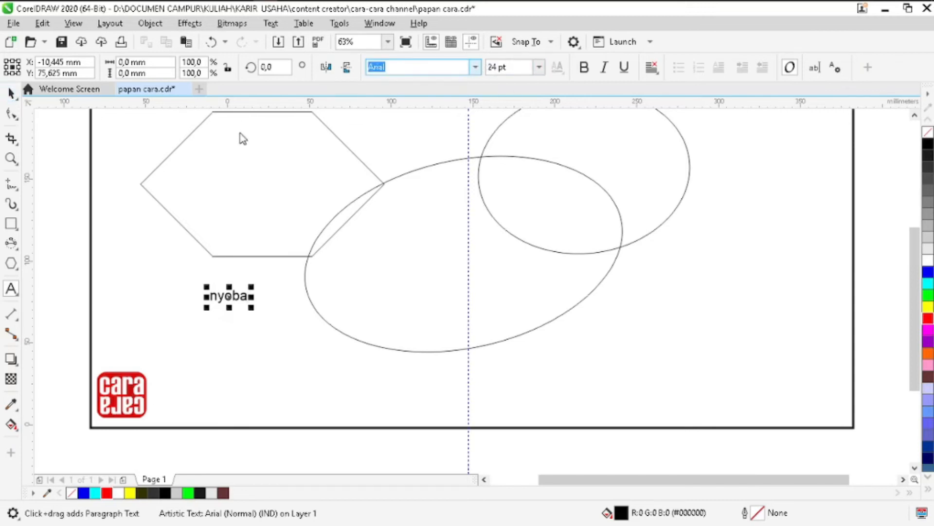
{"action": "left_click", "coordinate": [476, 69]}
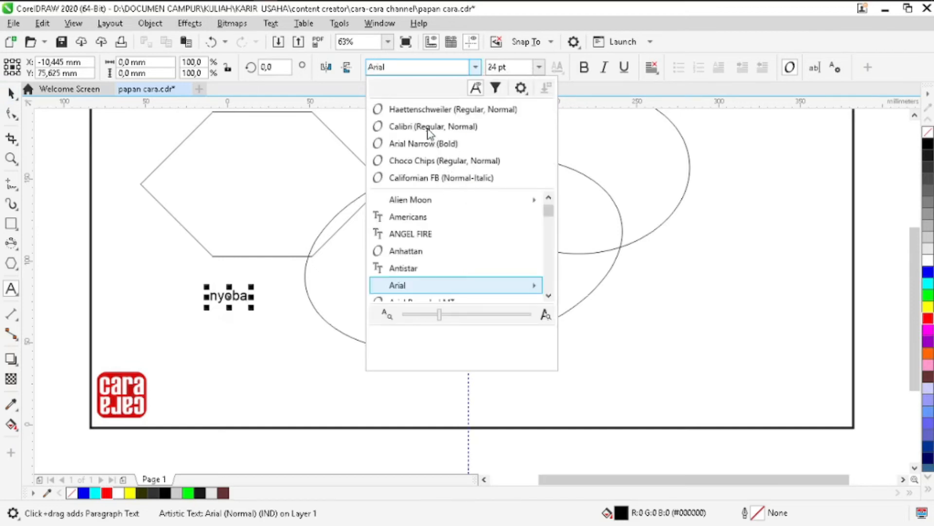
{"action": "key", "text": "Escape"}
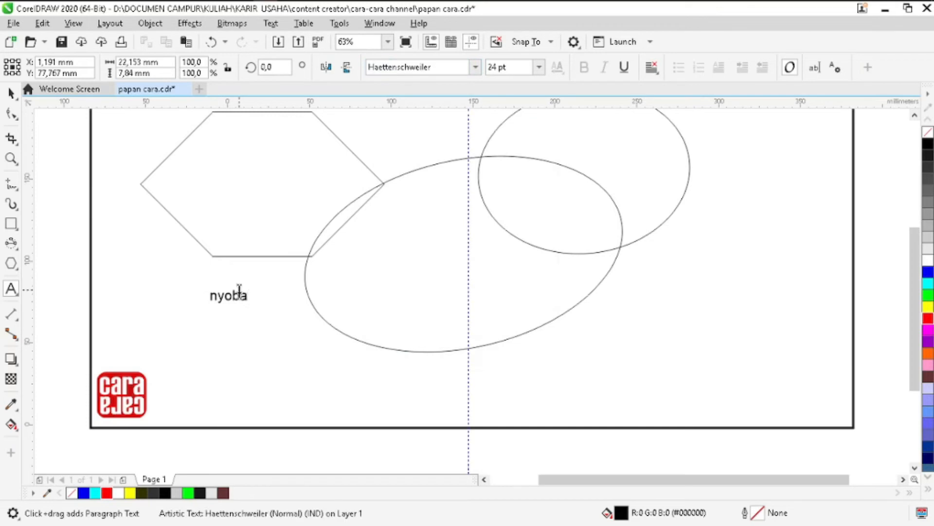
{"action": "double_click", "coordinate": [239, 290]}
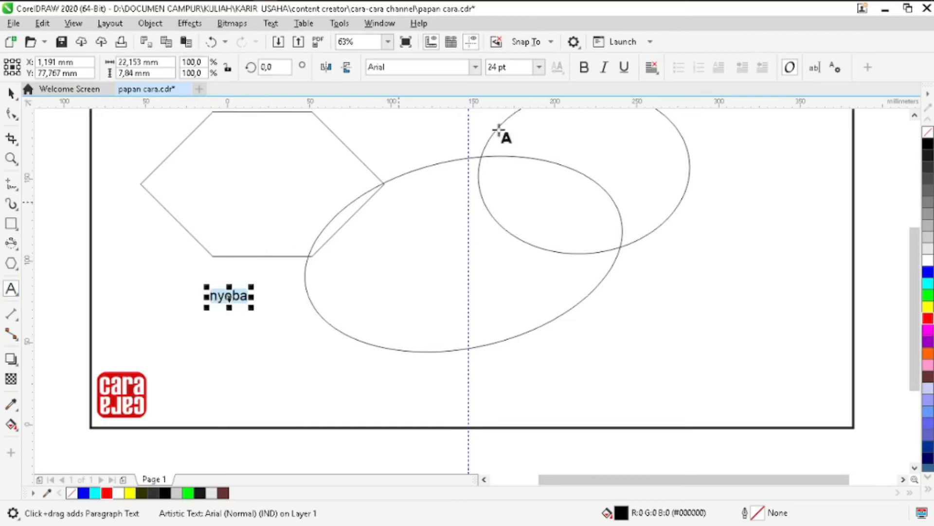
{"action": "left_click", "coordinate": [476, 72]}
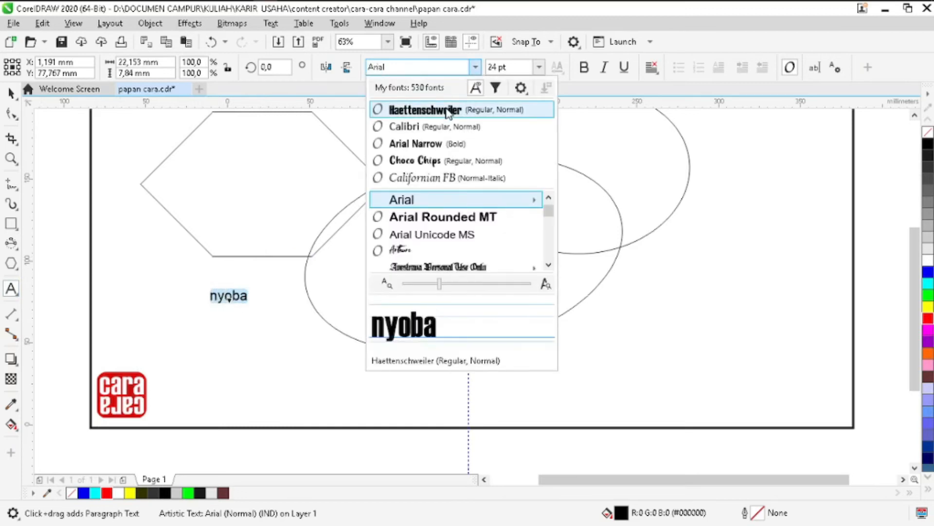
{"action": "left_click", "coordinate": [448, 113]}
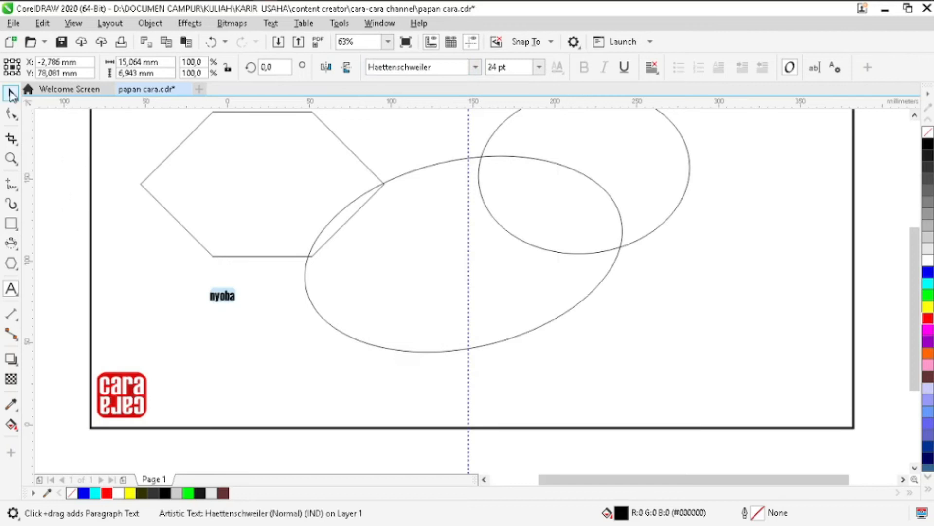
- Try Arial Narrow (Bold) as the font of the "nyoba" text and delete the text object
{"action": "left_click", "coordinate": [11, 92]}
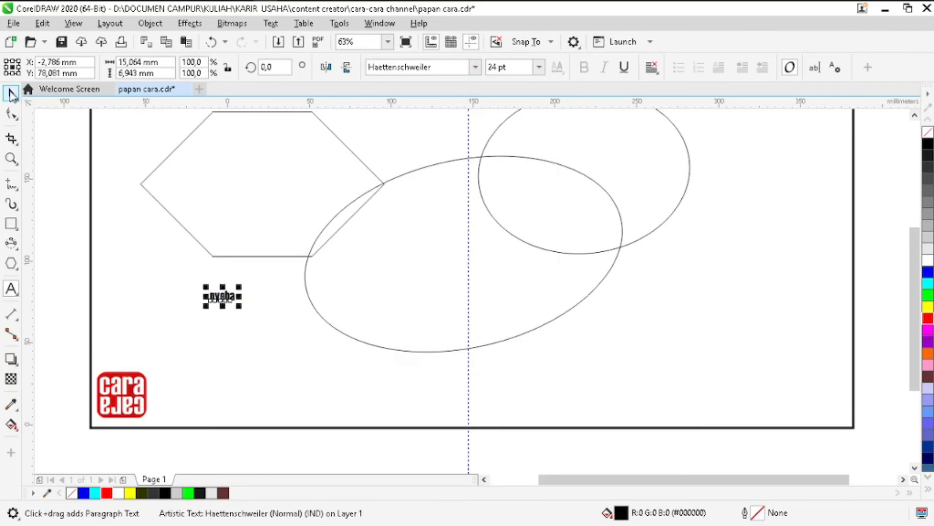
{"action": "left_click", "coordinate": [166, 253]}
{"action": "left_click", "coordinate": [222, 295]}
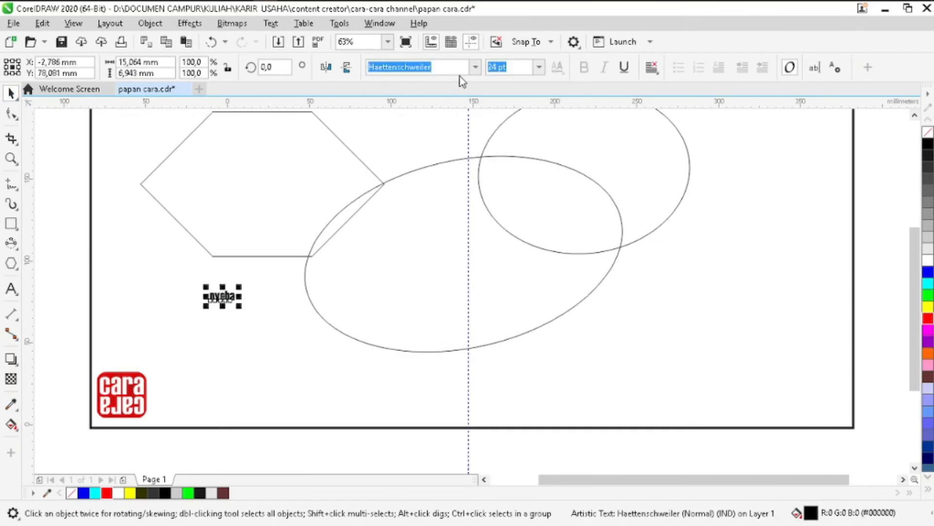
{"action": "left_click", "coordinate": [475, 67]}
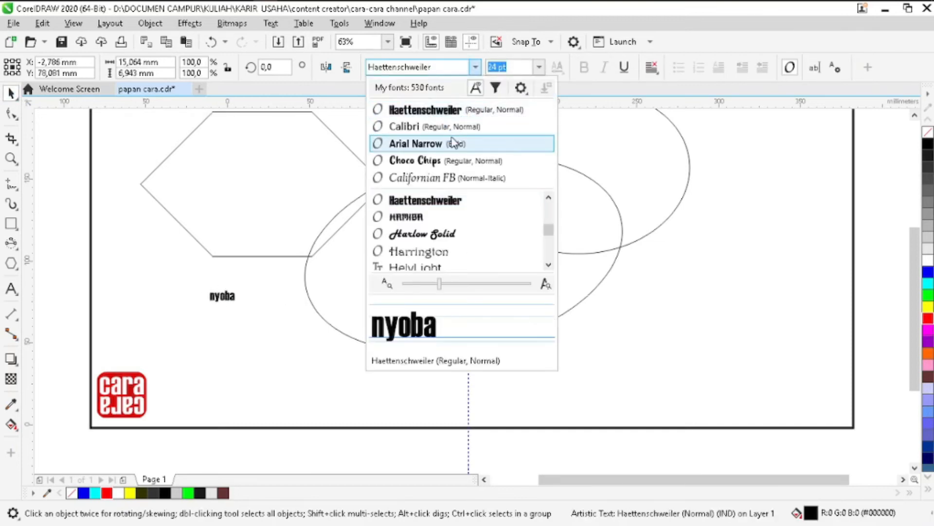
{"action": "left_click", "coordinate": [453, 143]}
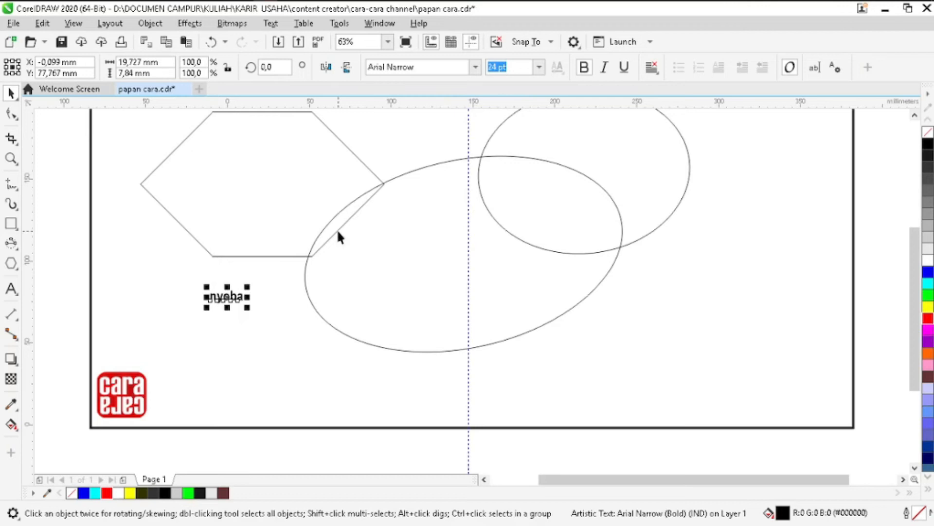
{"action": "key", "text": "Delete"}
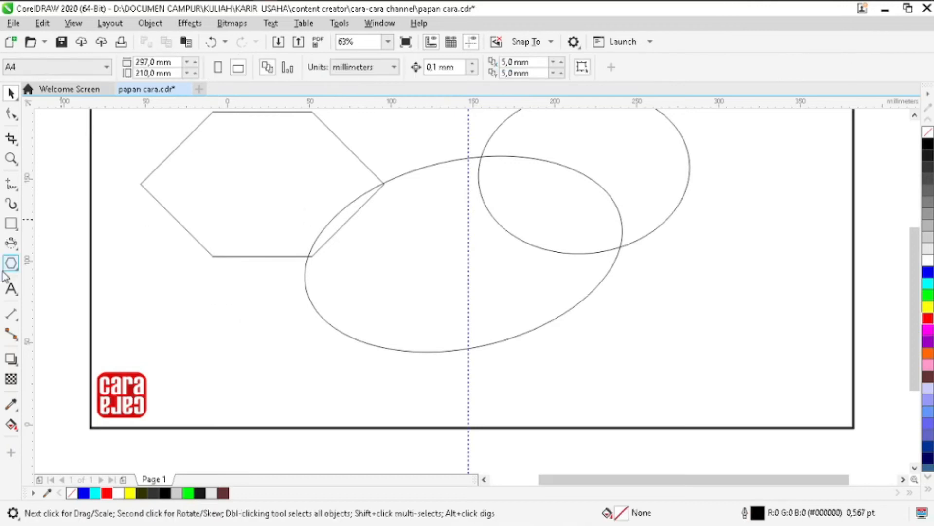
- Draw a table of 3 rows and 1 column, about 135 by 135 mm, over the overlapping ellipses
{"action": "left_click", "coordinate": [19, 298]}
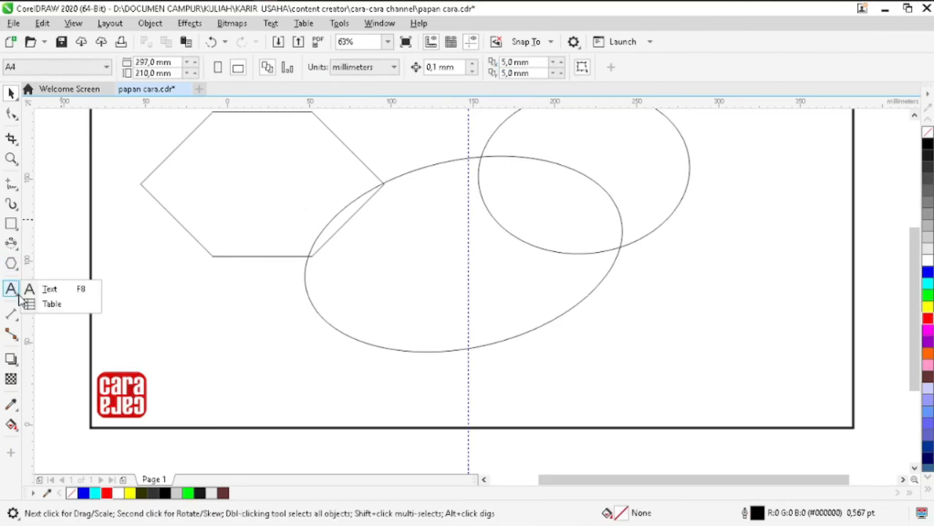
{"action": "left_click", "coordinate": [45, 304]}
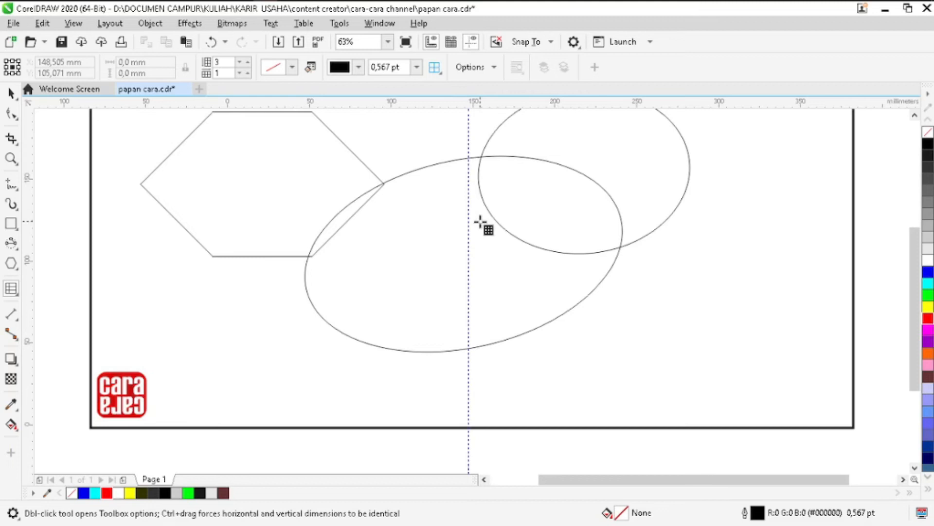
{"action": "scroll", "coordinate": [480, 221], "scroll_direction": "up", "scroll_amount": 1}
{"action": "left_click_drag", "start_coordinate": [354, 151], "coordinate": [444, 227]}
{"action": "mouse_move", "coordinate": [480, 261]}
{"action": "left_mouse_down"}
{"action": "mouse_move", "coordinate": [574, 354]}
{"action": "mouse_move", "coordinate": [574, 370]}
{"action": "left_mouse_up"}
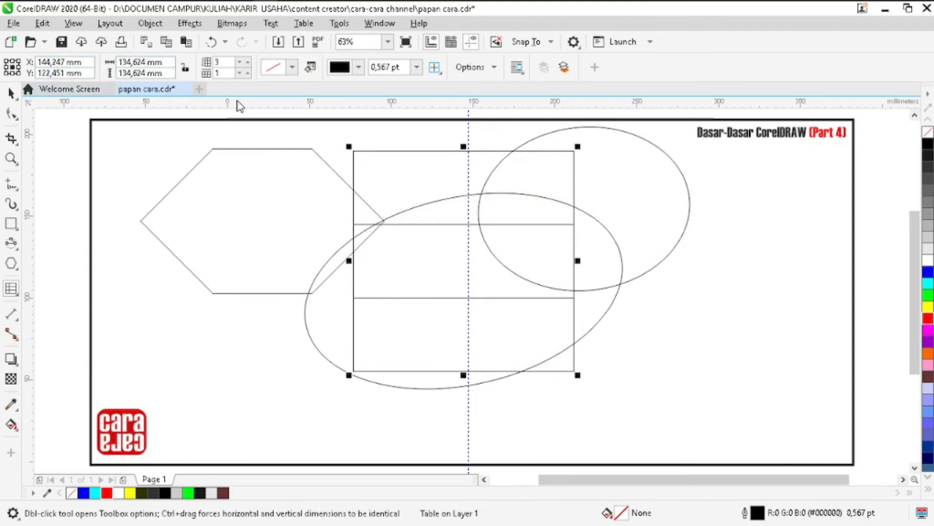
- Set the table to 4 rows and 2 columns
{"action": "left_click", "coordinate": [247, 68]}
{"action": "left_click", "coordinate": [246, 62]}
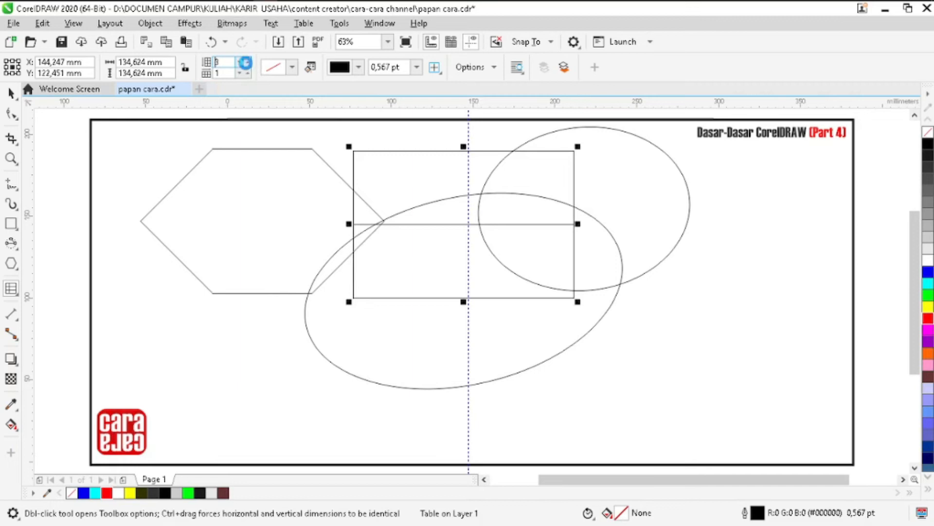
{"action": "left_click", "coordinate": [247, 63]}
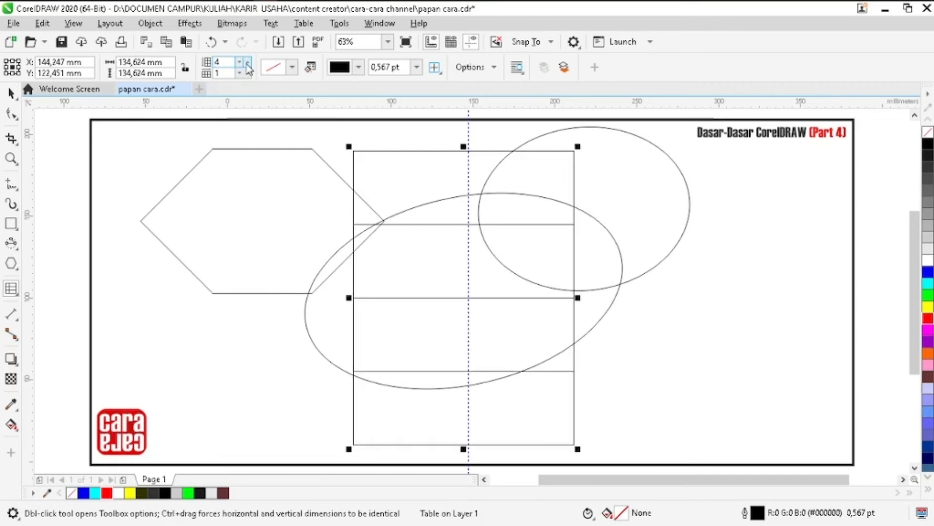
{"action": "left_click", "coordinate": [248, 72]}
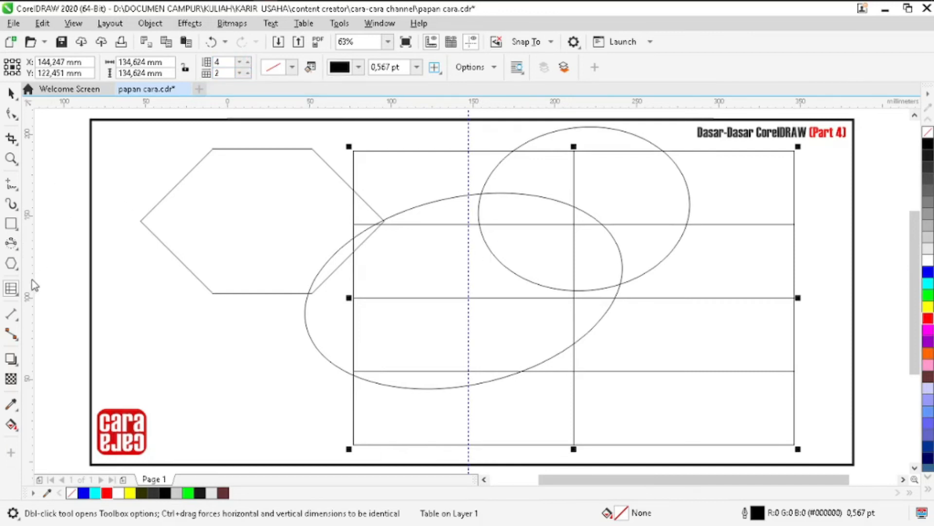
- Enter the sample text "hhaghsghg" in the table's first cell
{"action": "left_click", "coordinate": [420, 176]}
{"action": "type", "text": "hhaghsghg"}
{"action": "key", "text": "Escape"}
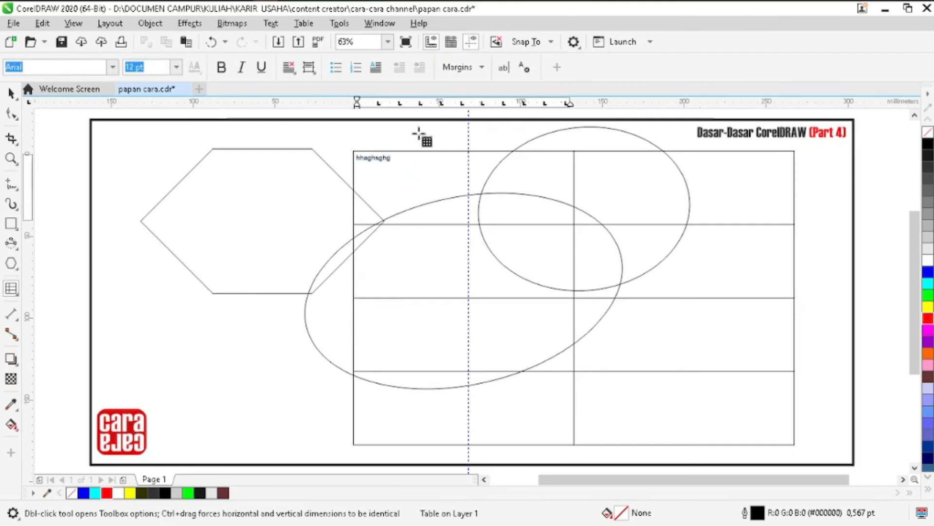
{"action": "left_click", "coordinate": [397, 160]}
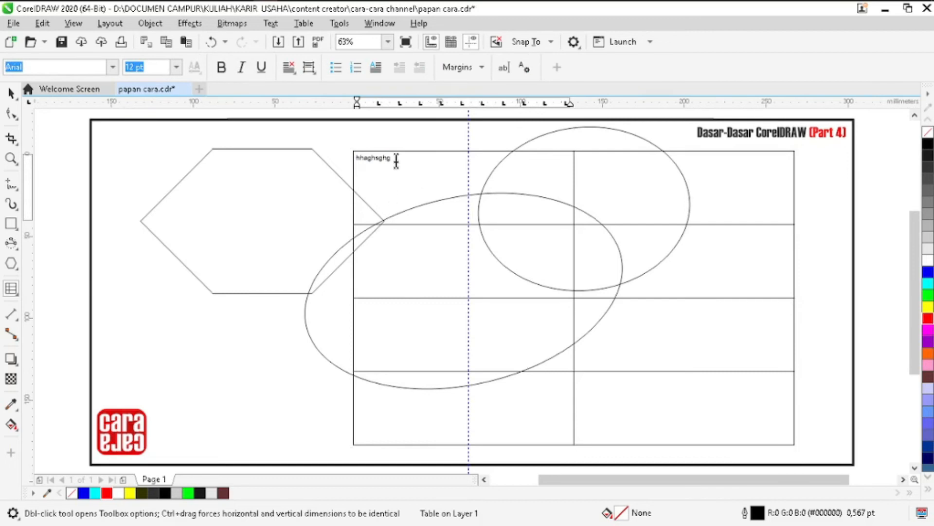
{"action": "left_click_drag", "start_coordinate": [397, 161], "coordinate": [354, 154]}
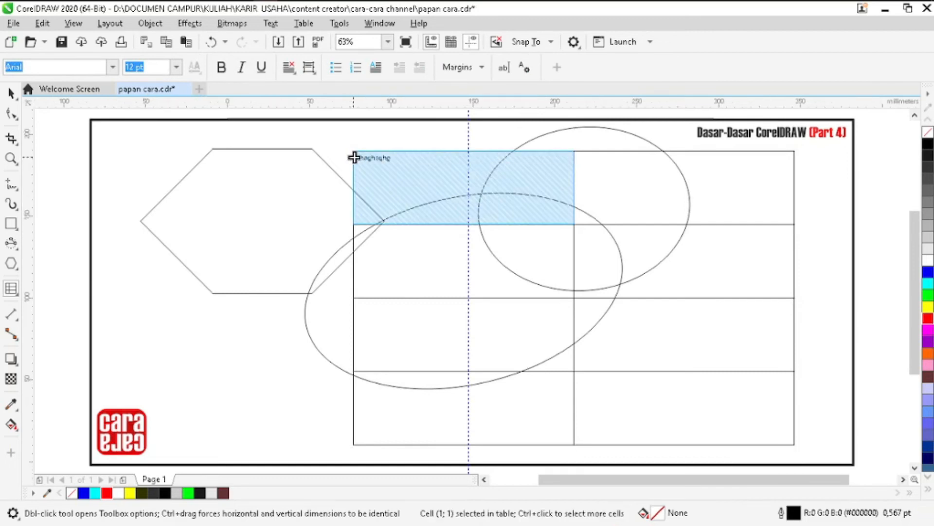
{"action": "key", "text": "Delete"}
{"action": "key", "text": "ctrl+z"}
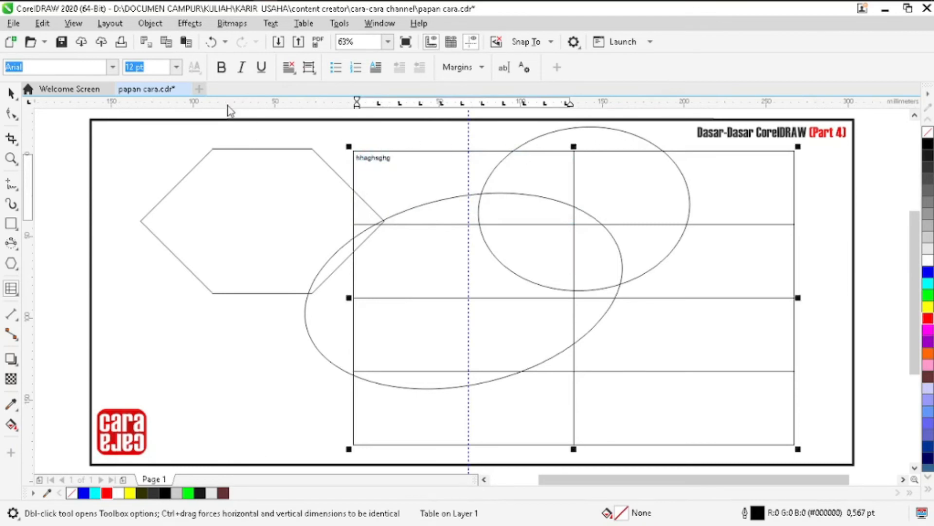
- Set the first cell's text to 24 pt and align it horizontally to the center
{"action": "left_click", "coordinate": [174, 67]}
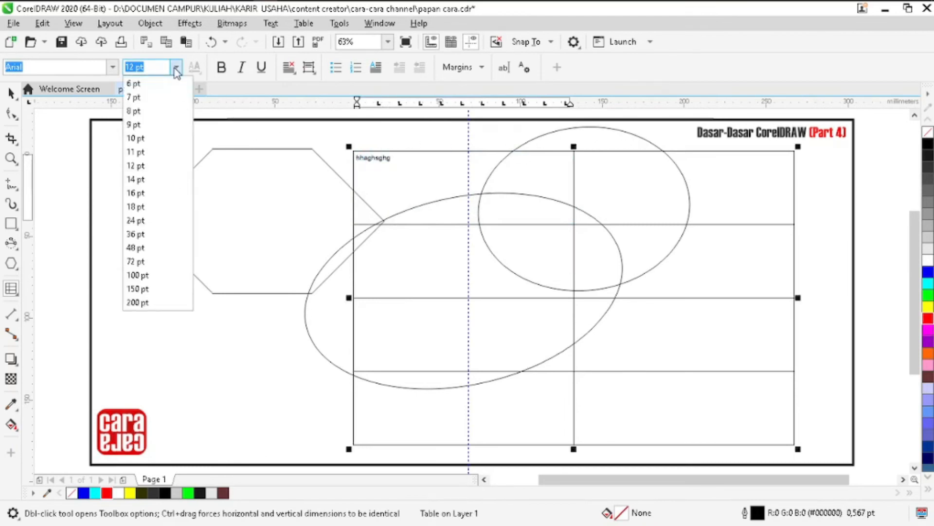
{"action": "left_click", "coordinate": [150, 224]}
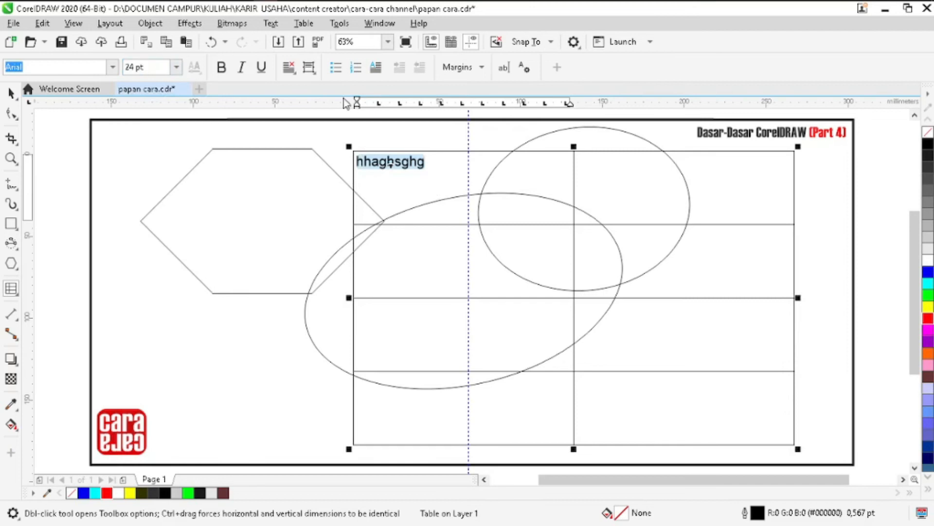
{"action": "left_click", "coordinate": [289, 68]}
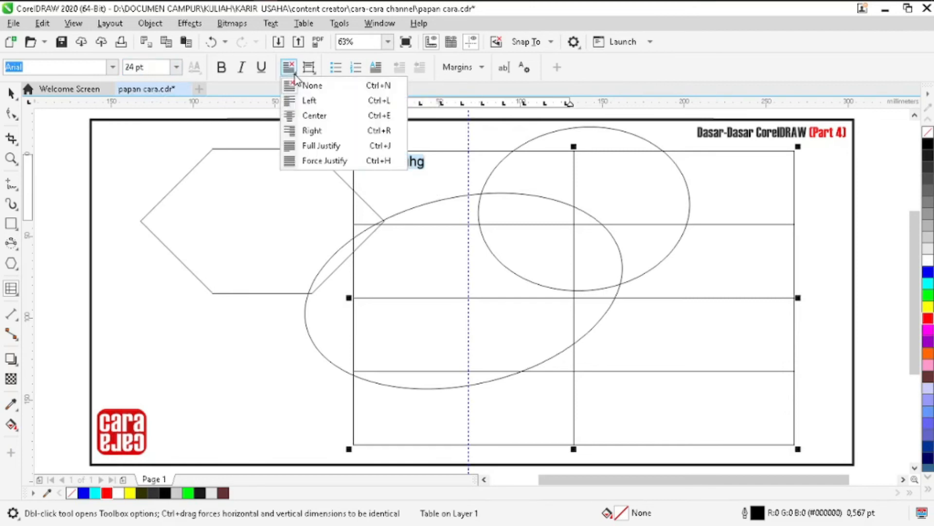
{"action": "left_click", "coordinate": [310, 116]}
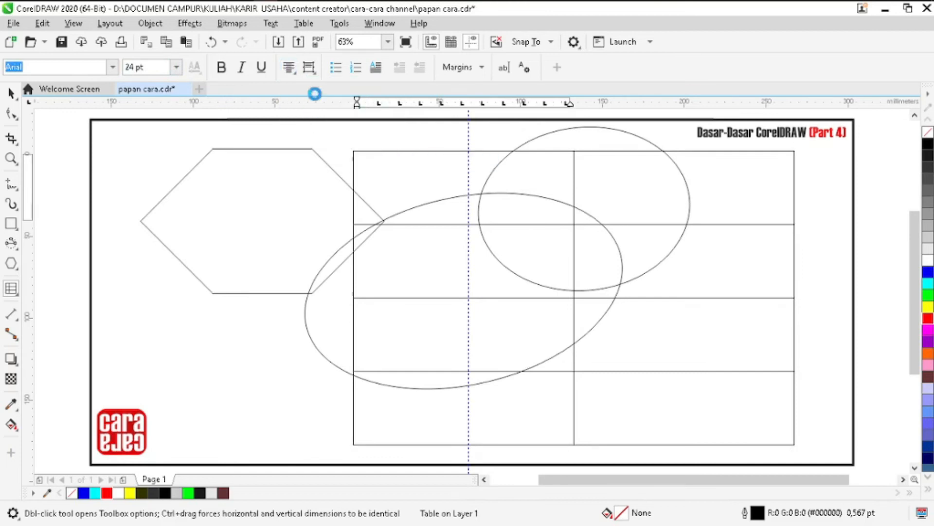
{"action": "left_click", "coordinate": [289, 68]}
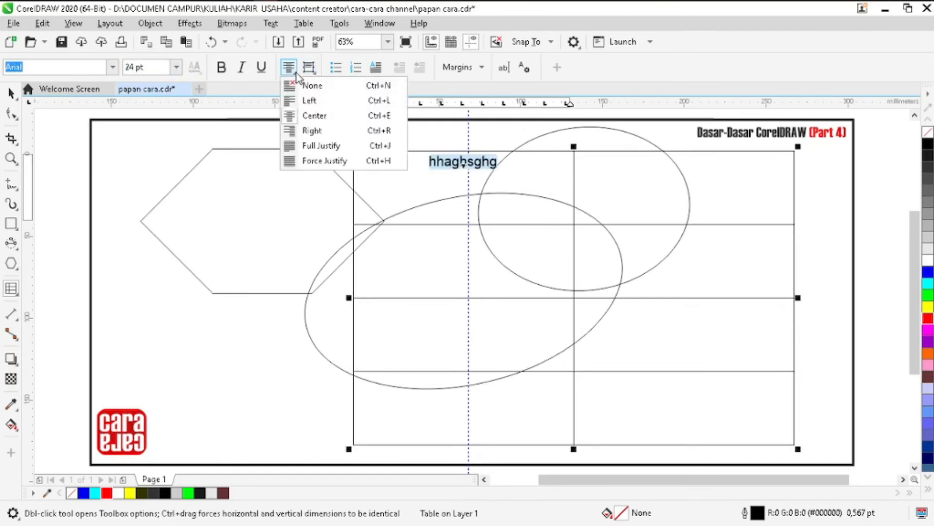
{"action": "left_click", "coordinate": [309, 67]}
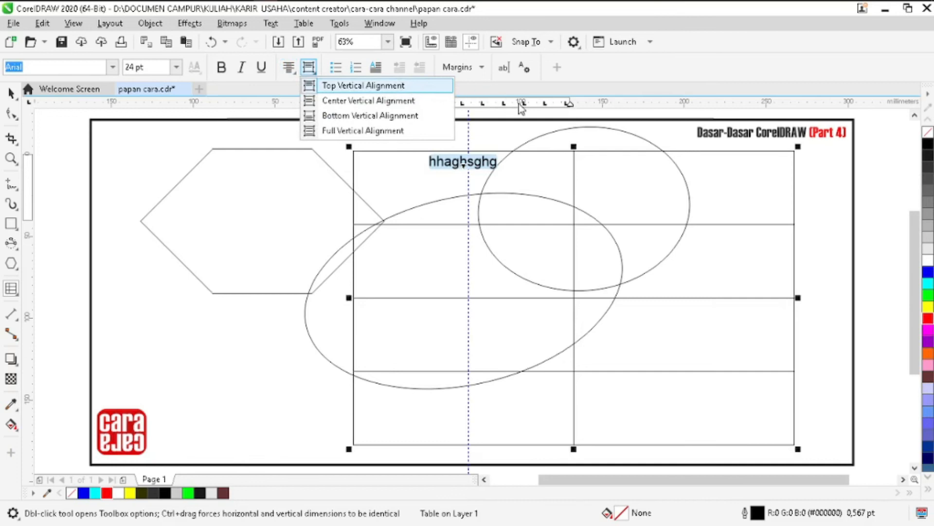
{"action": "left_click", "coordinate": [487, 191]}
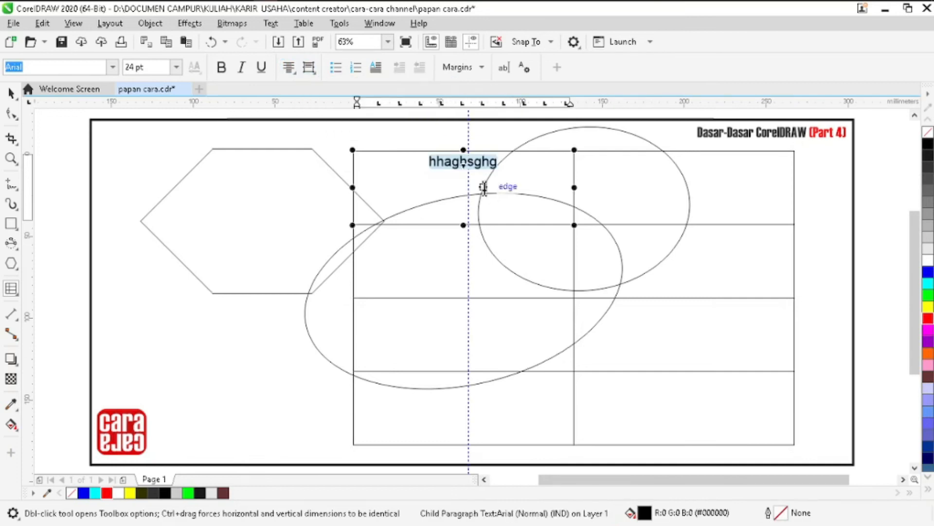
{"action": "left_click", "coordinate": [395, 192]}
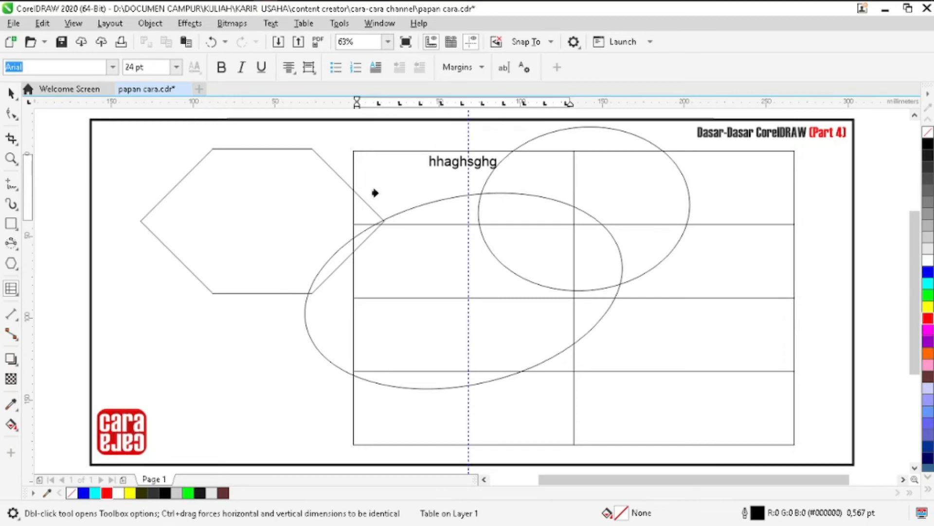
{"action": "left_click", "coordinate": [375, 194]}
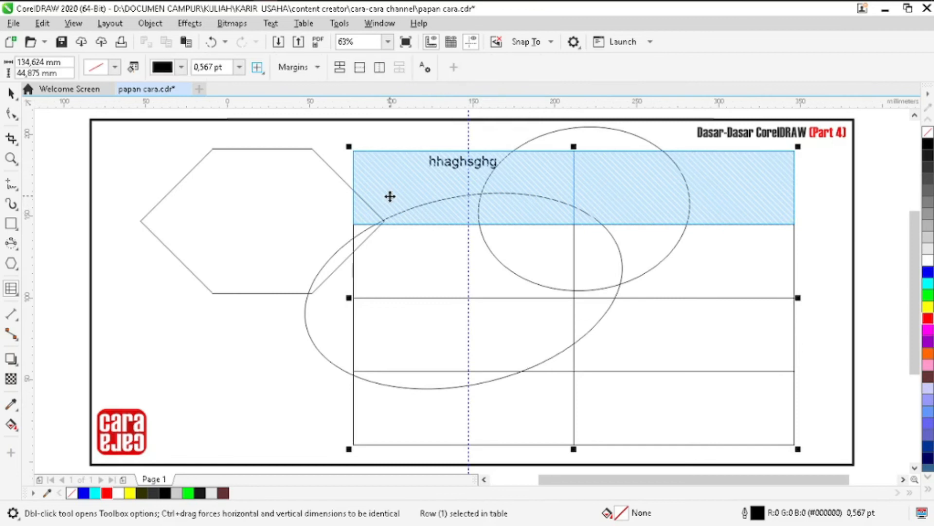
{"action": "left_click", "coordinate": [389, 197]}
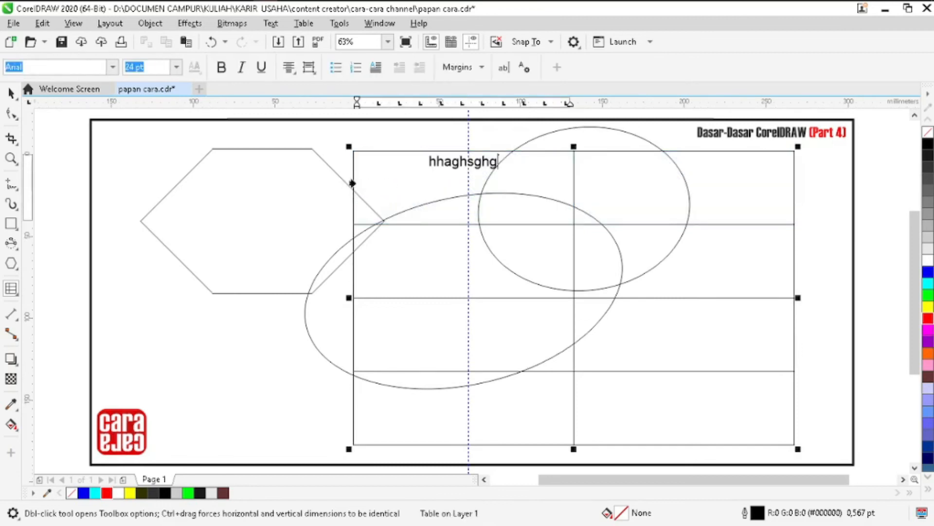
- Fill the table's entire first row with green
{"action": "left_click", "coordinate": [353, 183]}
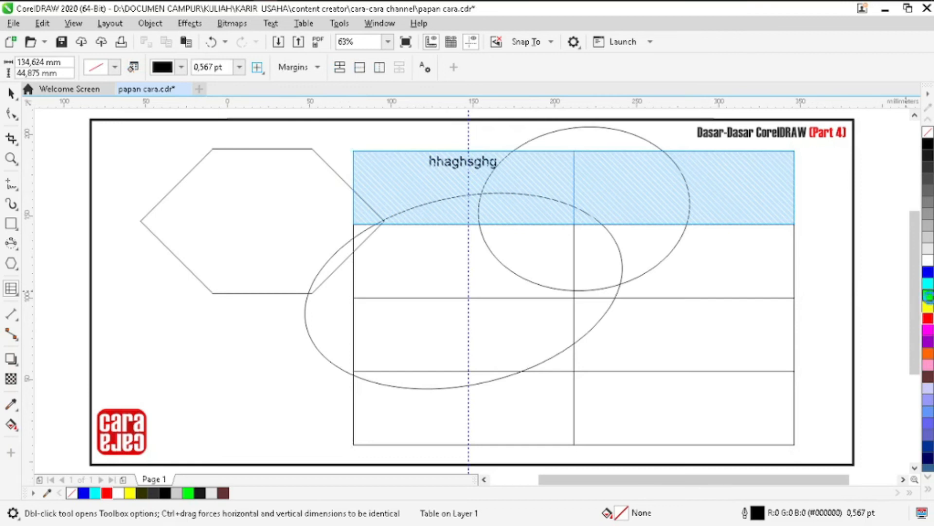
{"action": "left_click", "coordinate": [929, 297]}
{"action": "left_click", "coordinate": [433, 251]}
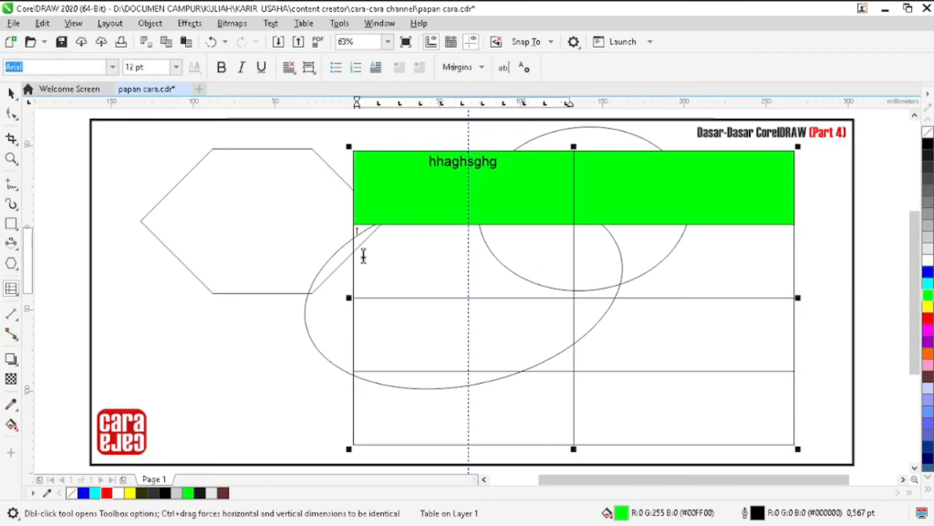
- Fill the table's three lower rows with blue
{"action": "left_click", "coordinate": [351, 253]}
{"action": "left_click_drag", "start_coordinate": [491, 308], "coordinate": [607, 396]}
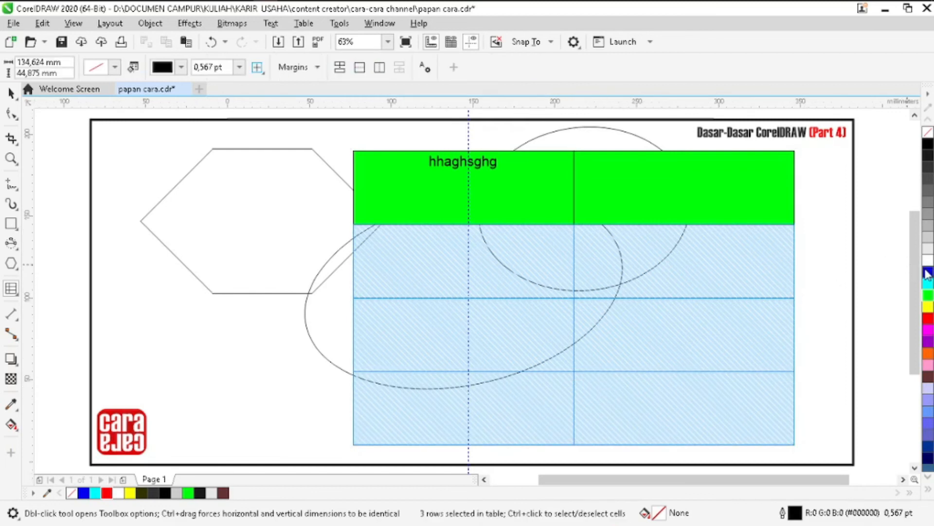
{"action": "left_click", "coordinate": [927, 274]}
{"action": "left_click", "coordinate": [382, 201]}
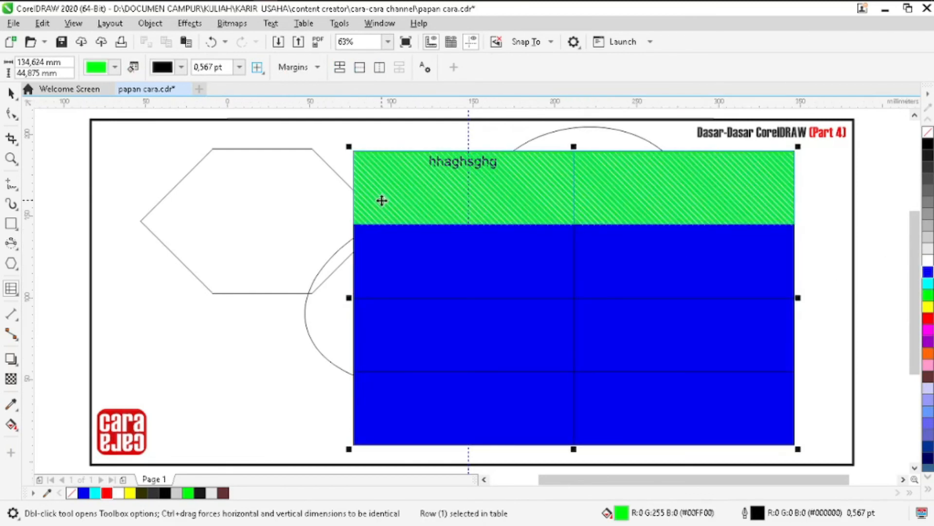
{"action": "left_click", "coordinate": [383, 236]}
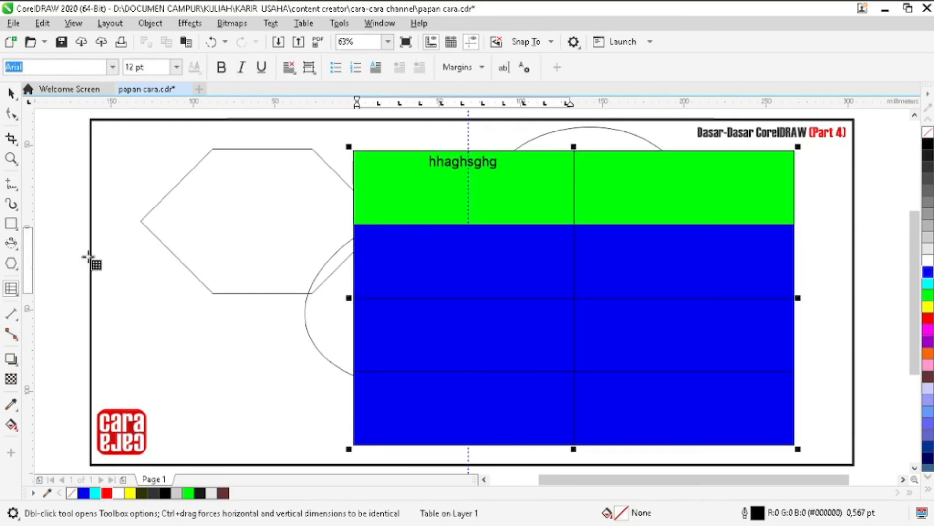
- Draw a second table of 3 rows and 1 column, about 204 by 125 mm, overlapping the hexagon and the colored table
{"action": "left_click", "coordinate": [19, 296]}
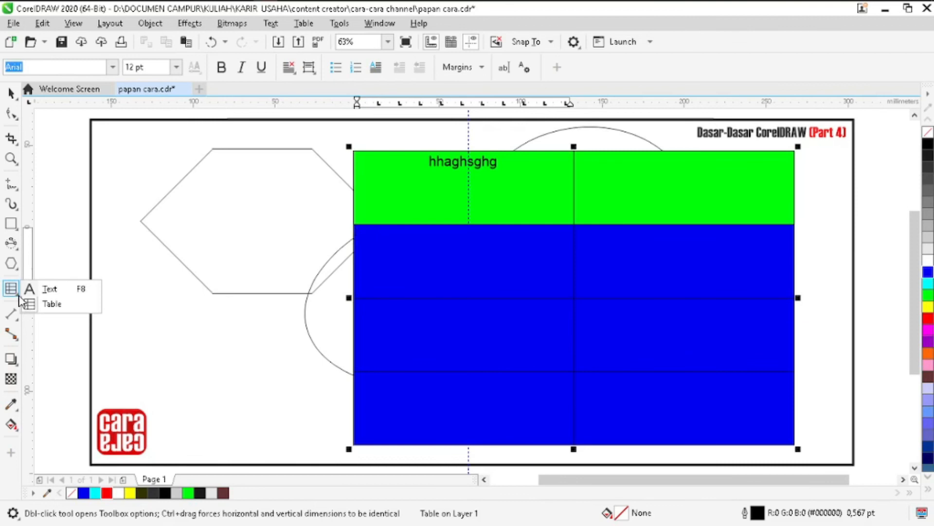
{"action": "left_click", "coordinate": [489, 287]}
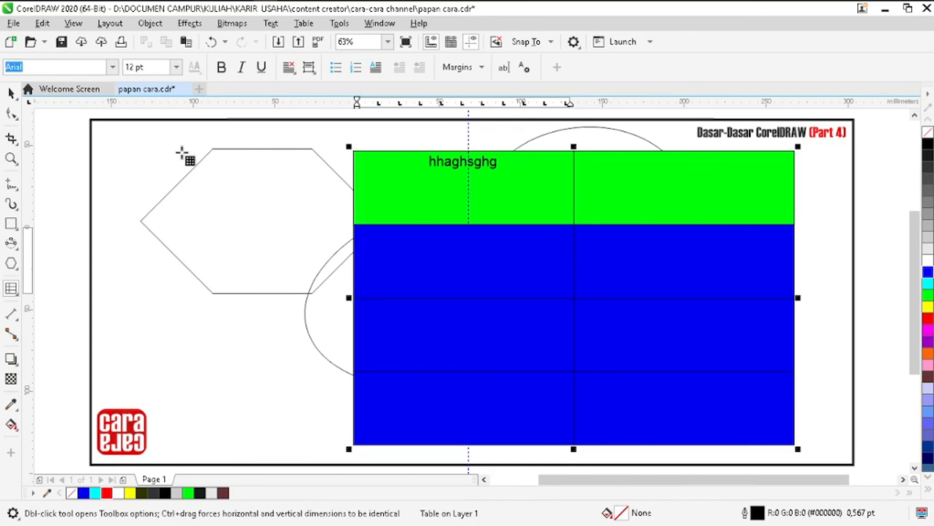
{"action": "left_click_drag", "start_coordinate": [181, 152], "coordinate": [517, 357]}
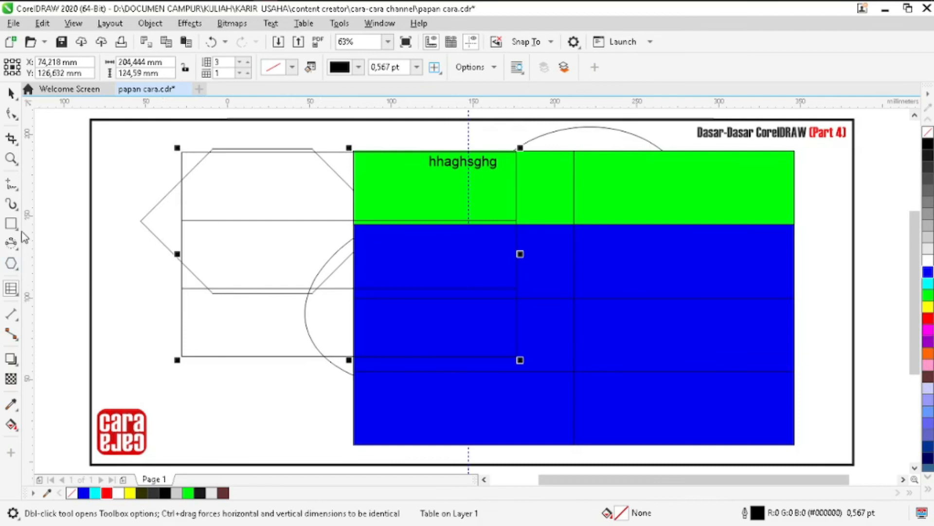
{"action": "left_click", "coordinate": [327, 167]}
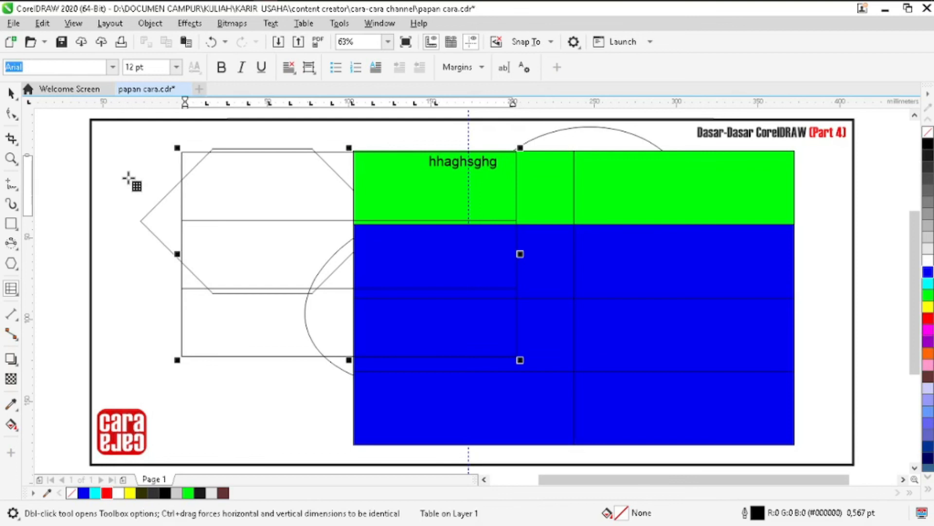
{"action": "left_click", "coordinate": [18, 273]}
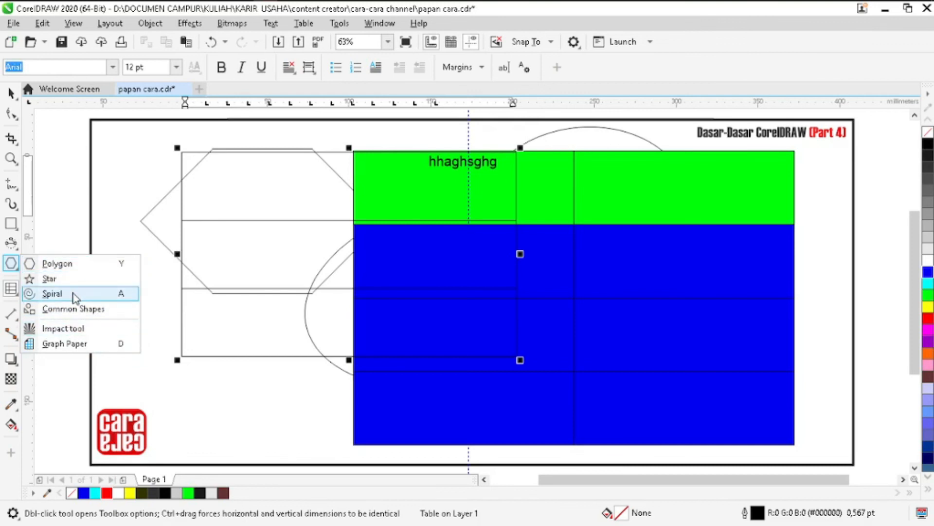
{"action": "left_click", "coordinate": [19, 317]}
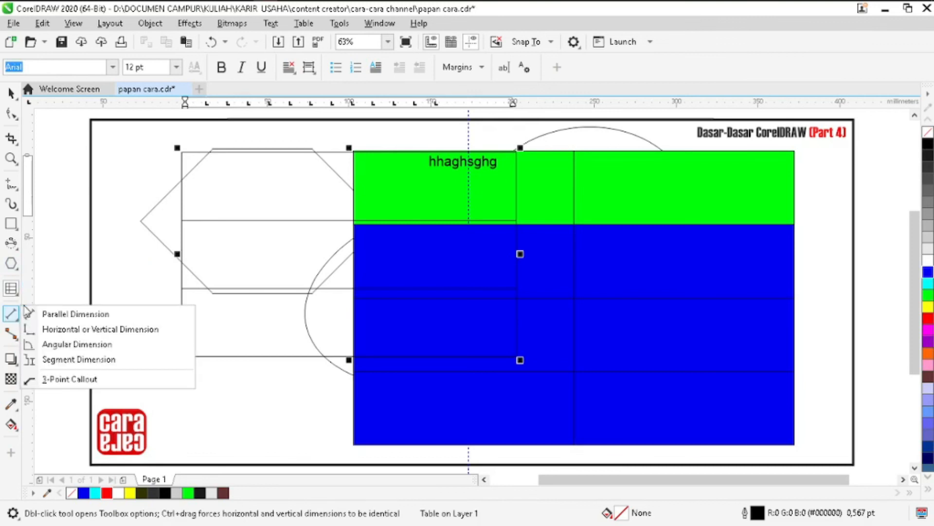
{"action": "left_click", "coordinate": [14, 337]}
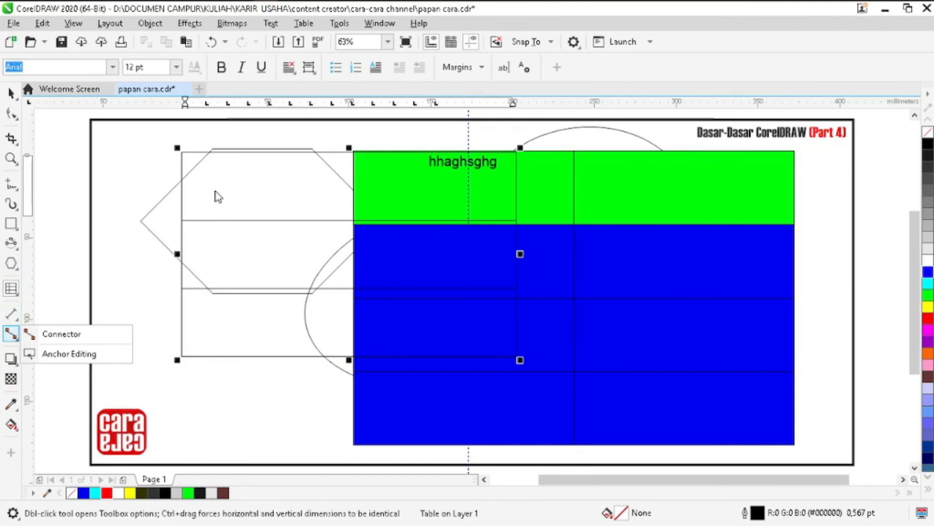
{"action": "left_click", "coordinate": [150, 166]}
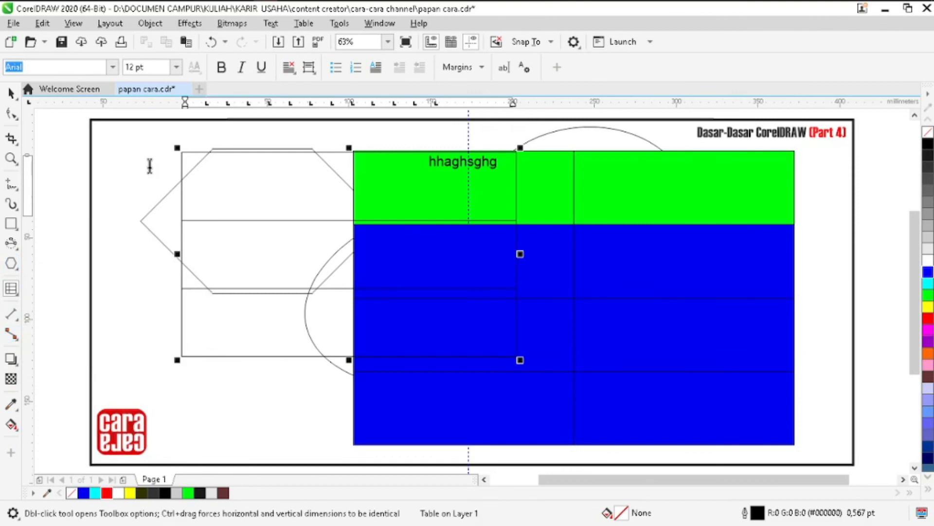
{"action": "left_click", "coordinate": [150, 166]}
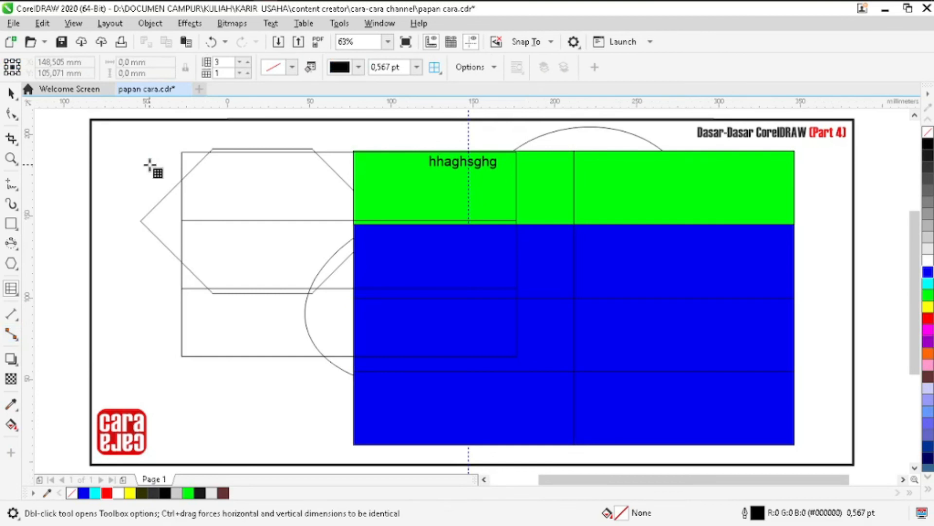